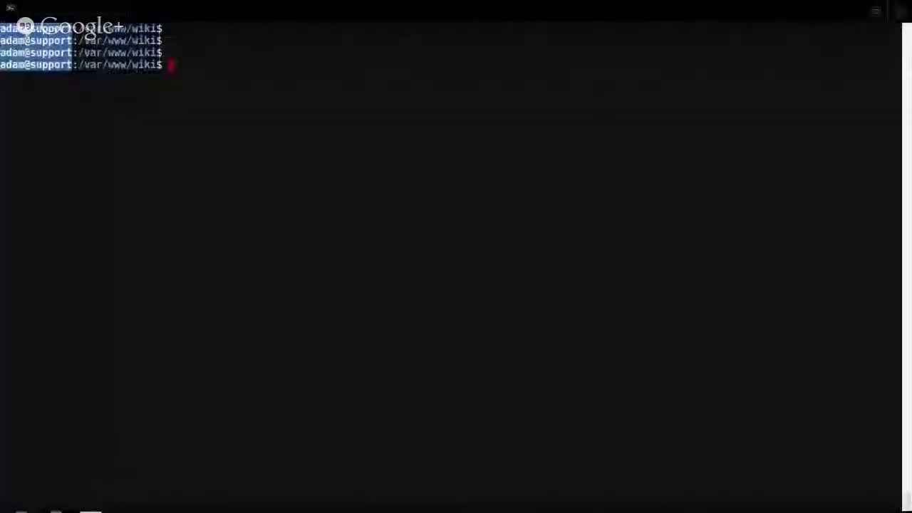
List the contents of the /var/www/wiki folder
key("Return")
key("Return")
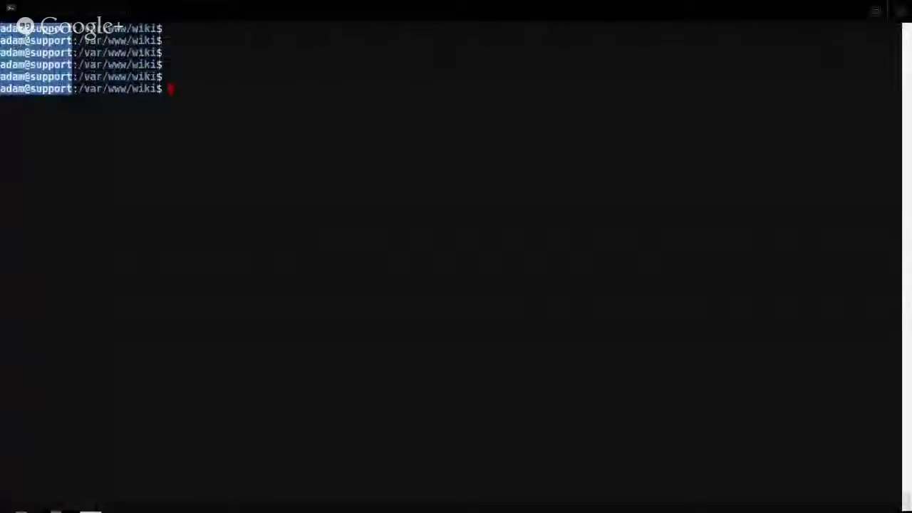
type("ls")
key("Return")
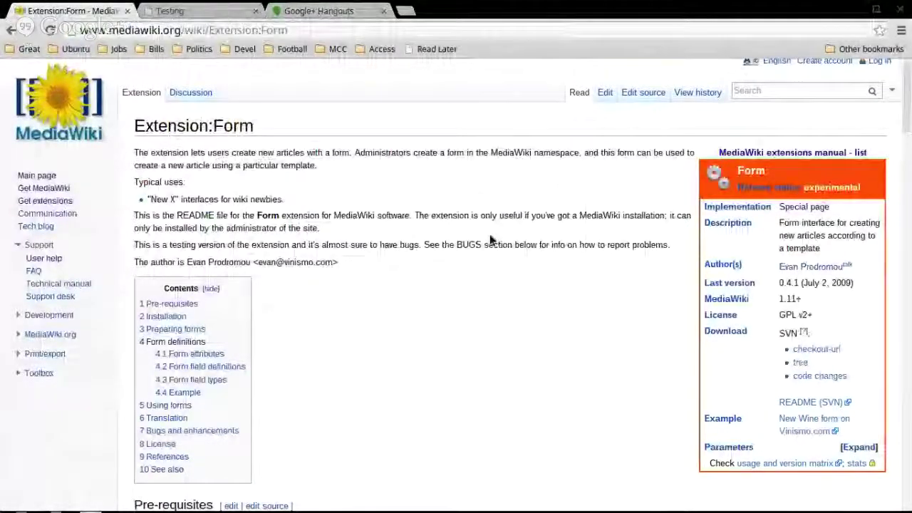
Copy the address of the checkout-url download link on the Extension:Form page in the browser
scroll(483, 241, "down", 1)
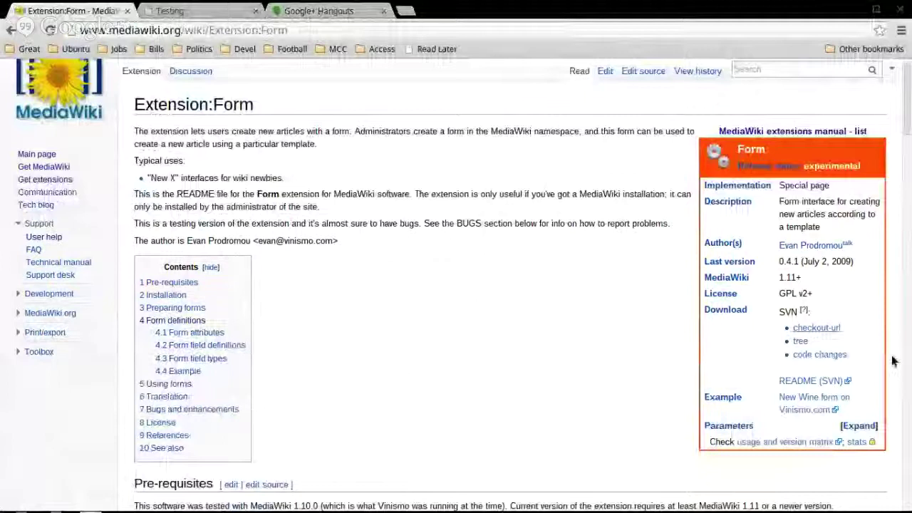
right_click(817, 328)
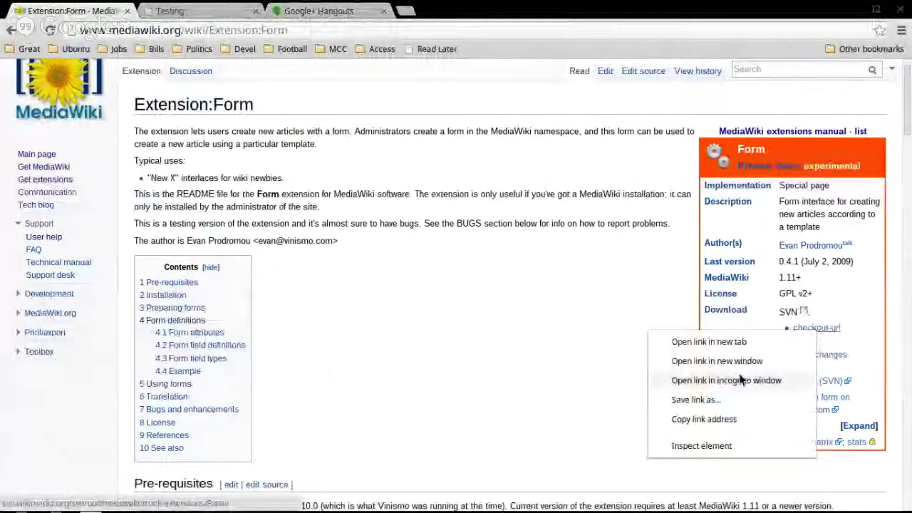
left_click(730, 420)
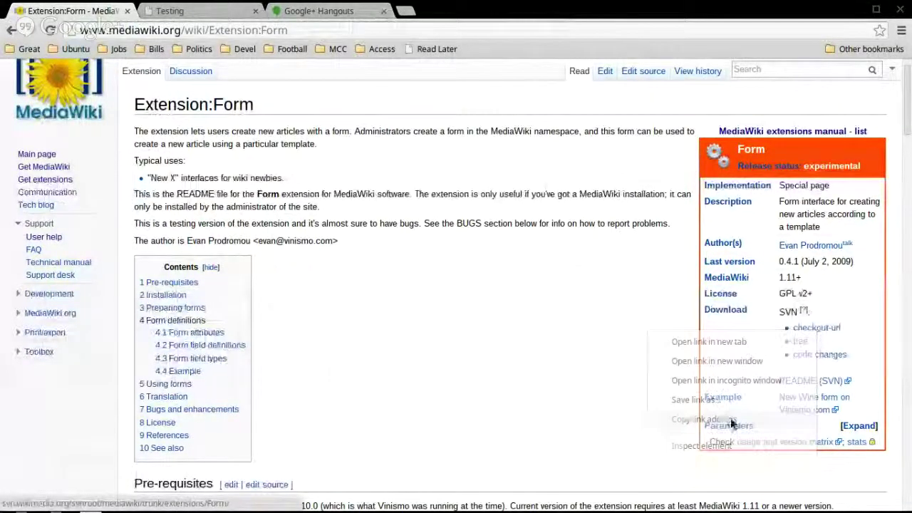
Switch to the terminal, change into the wiki's extensions folder and list its contents
key("alt+Tab")
type("svn")
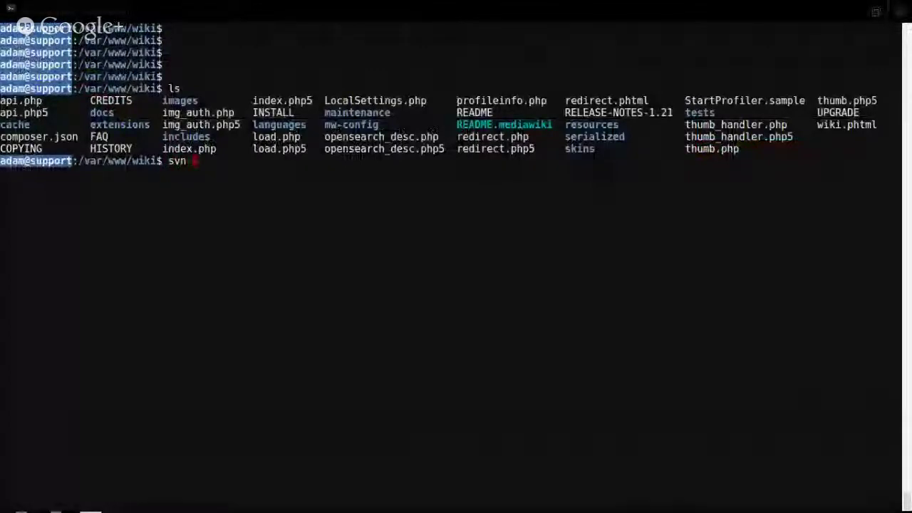
key("BackSpace")
key("BackSpace")
key("BackSpace")
key("BackSpace")
type("c ")
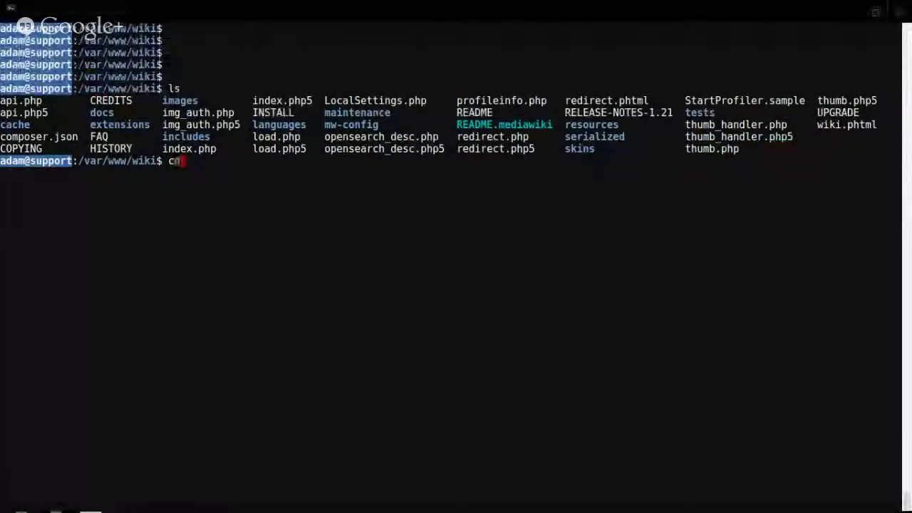
type("d exte")
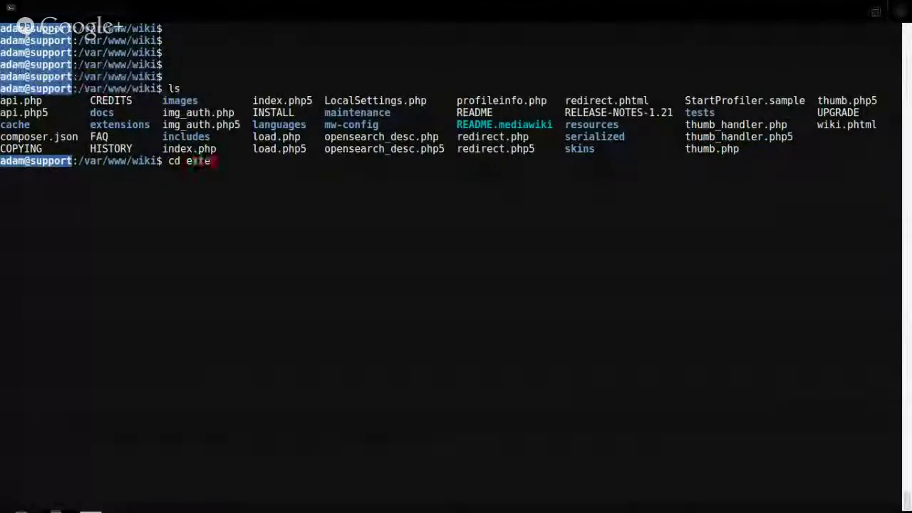
key("Tab")
key("Return")
type("ls")
key("Return")
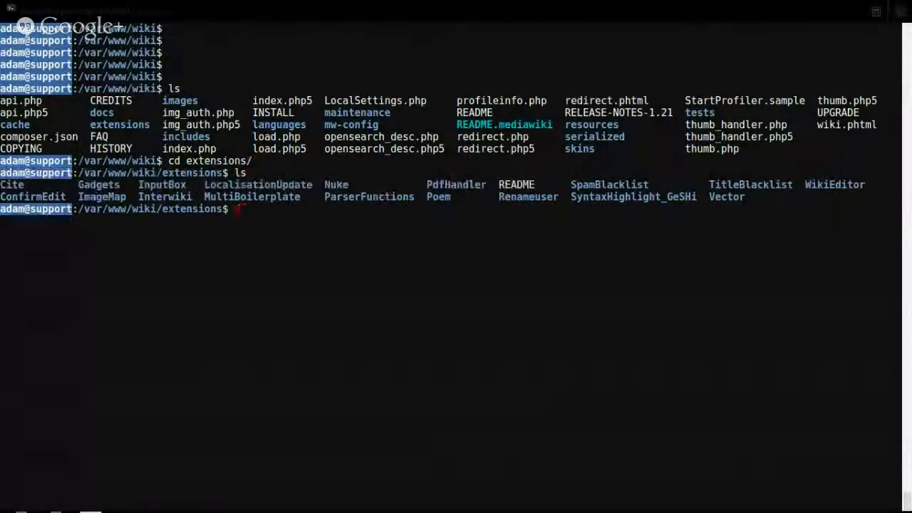
type("svn co")
type("http://svn.wikimedia.org/svnroot/mediawiki/trunk/extensions/Form/")
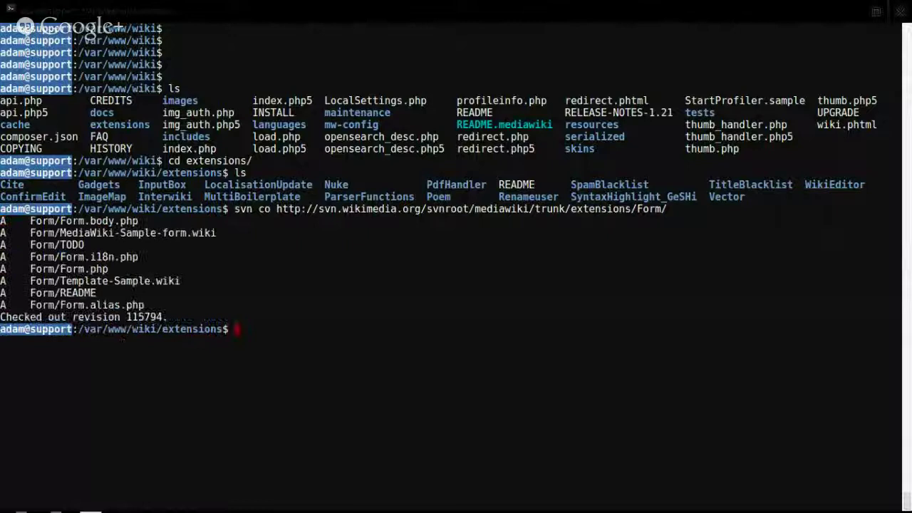
key("Return")
type("ls Form")
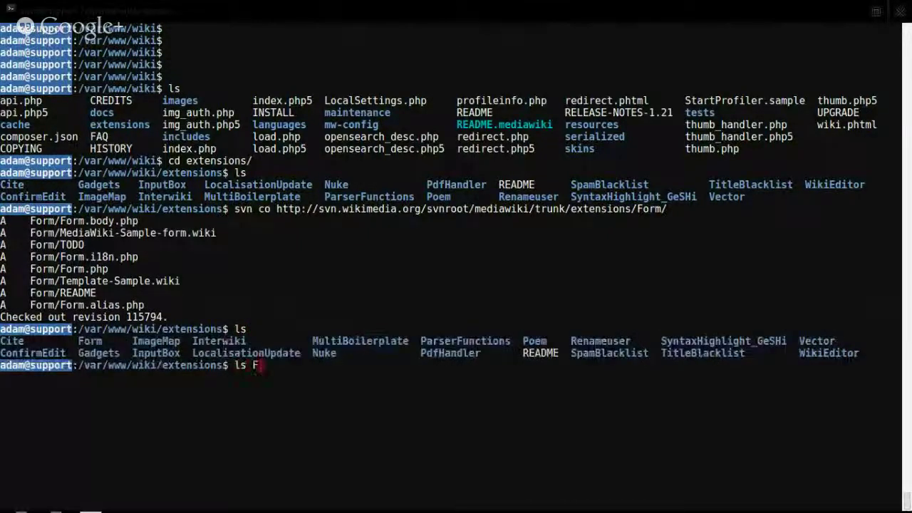
key("Return")
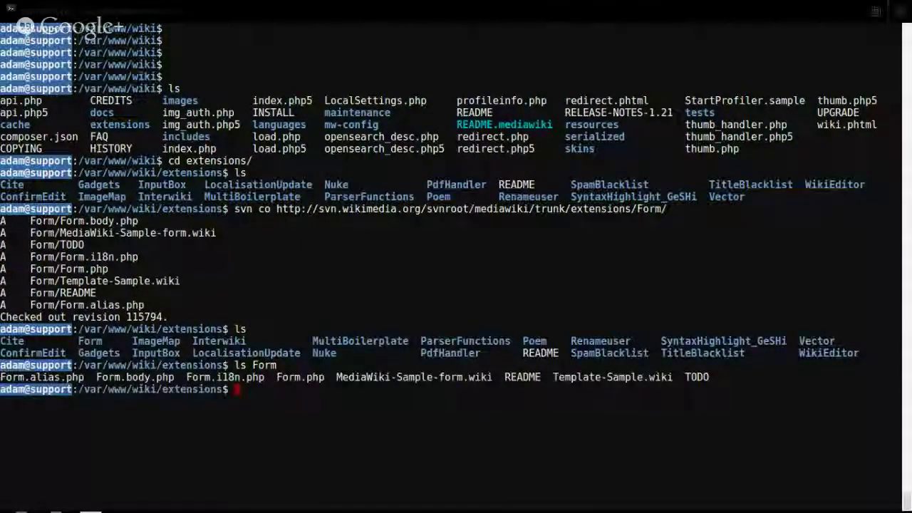
Switch to the browser and copy the require_once line for Form.php from the extension page's Installation section
key("alt+Tab")
scroll(184, 212, "down", 1)
scroll(184, 213, "down", 3)
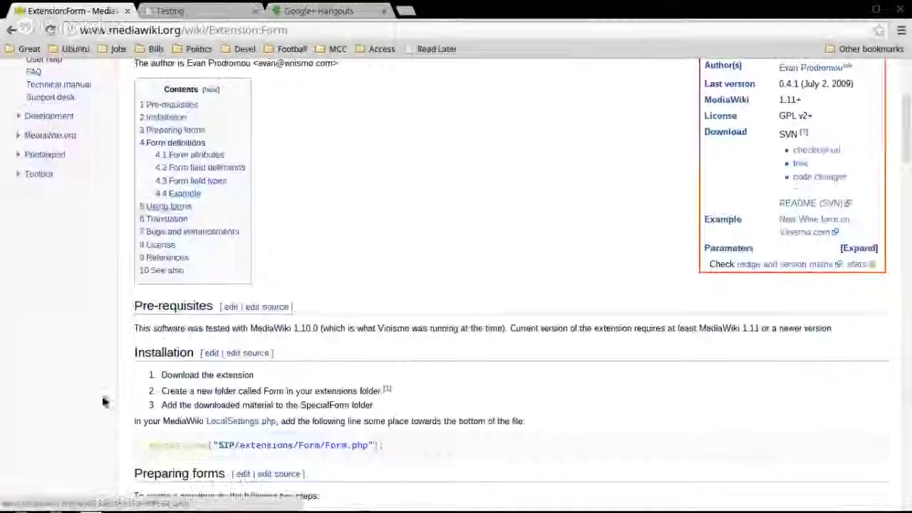
scroll(228, 389, "down", 1)
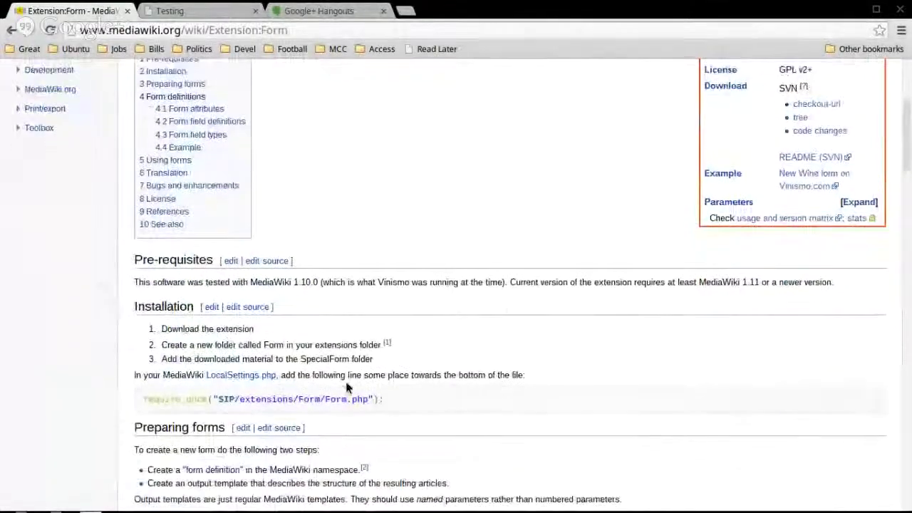
scroll(378, 357, "down", 1)
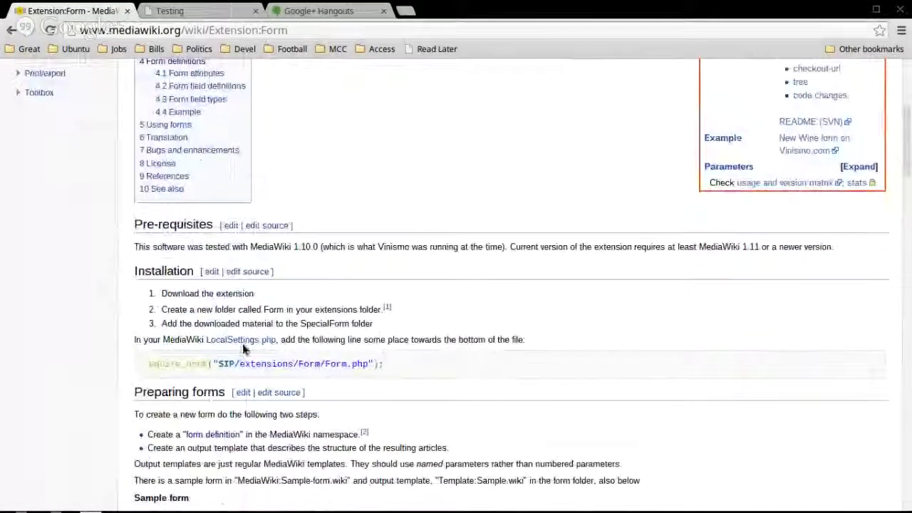
triple_click(412, 368)
key("ctrl+c")
left_click(141, 368)
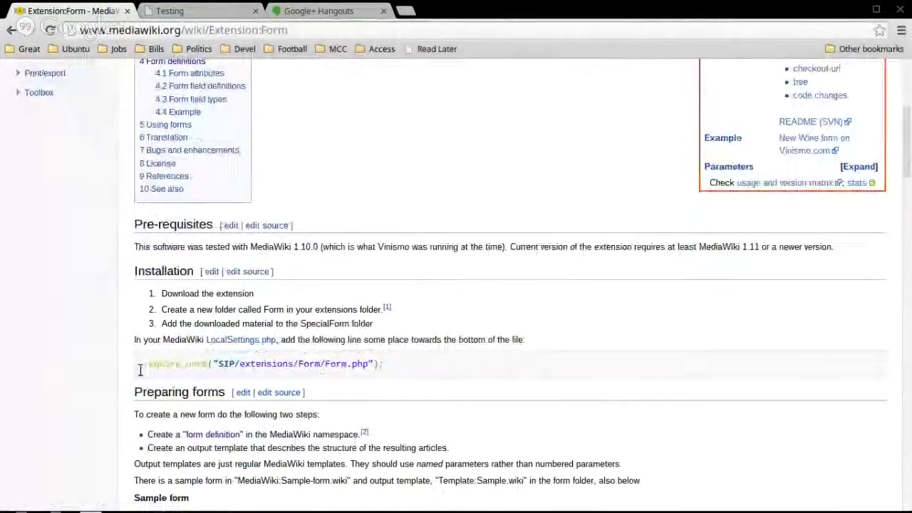
In the terminal, append require_once("$IP/extensions/Form/Form.php"); to the end of ../LocalSettings.php using vi, then save and quit
key("alt+Tab")
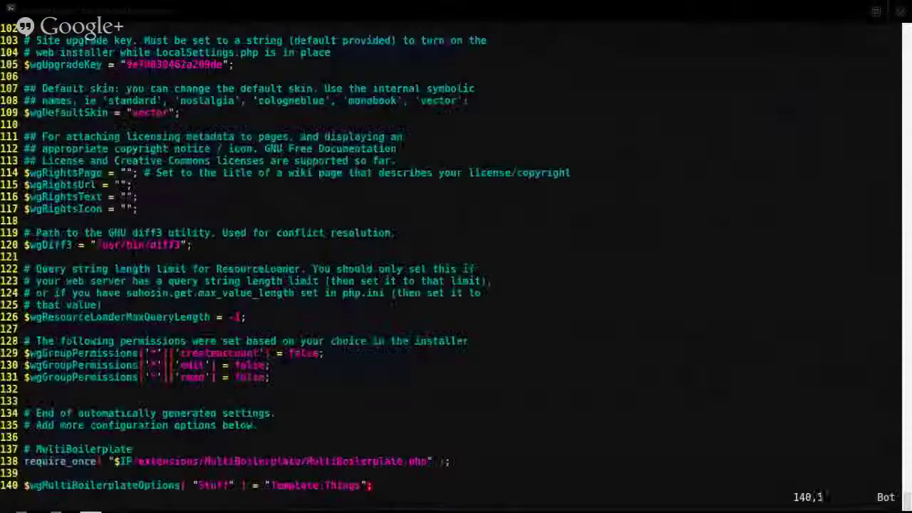
key("A")
key("Return")
key("Return")
key("Return")
middle_click(190, 472)
key("Escape")
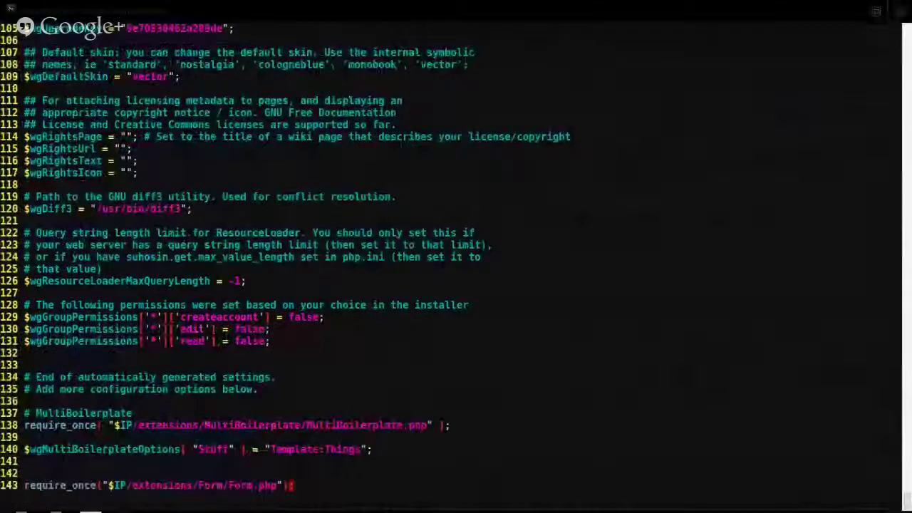
type(":w")
key("Return")
type(":q")
key("Return")
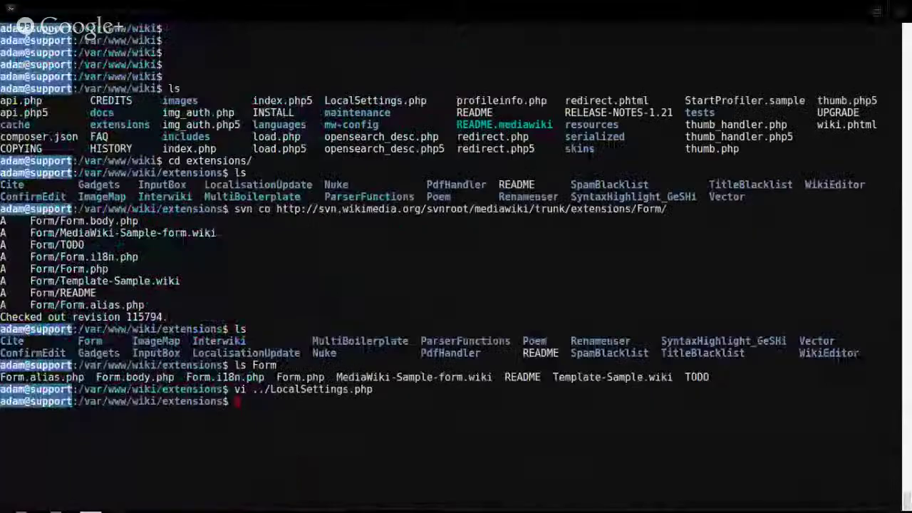
Switch to the browser and read the Form documentation on preparing forms, the sample form and template, form attributes and field definitions
key("alt+Tab")
scroll(378, 485, "down", 3)
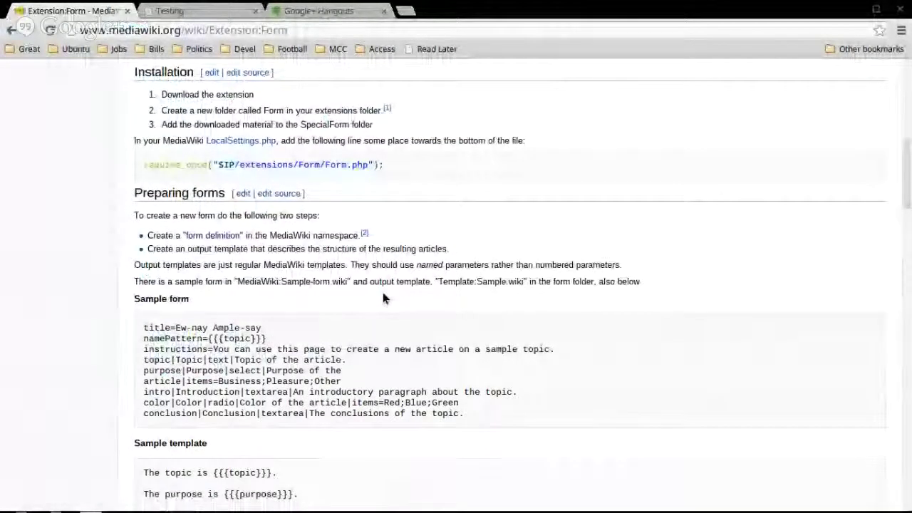
scroll(358, 295, "down", 2)
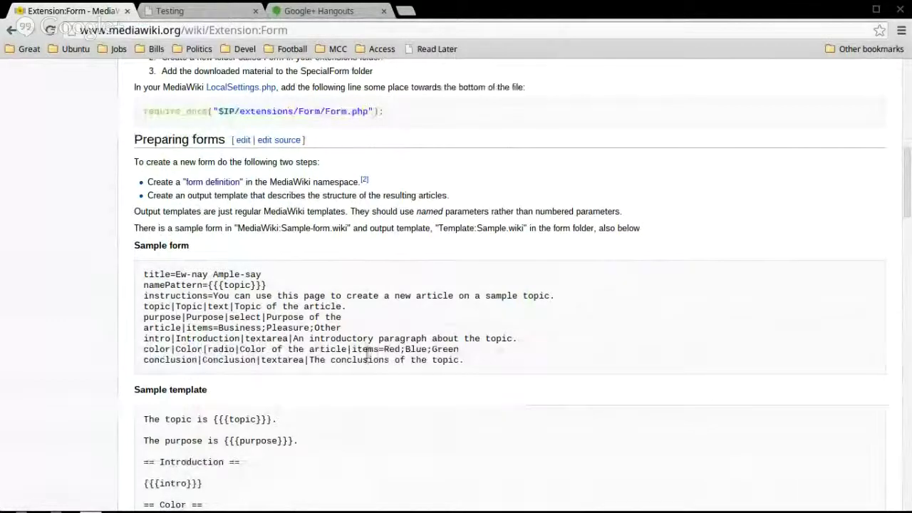
scroll(373, 349, "down", 3)
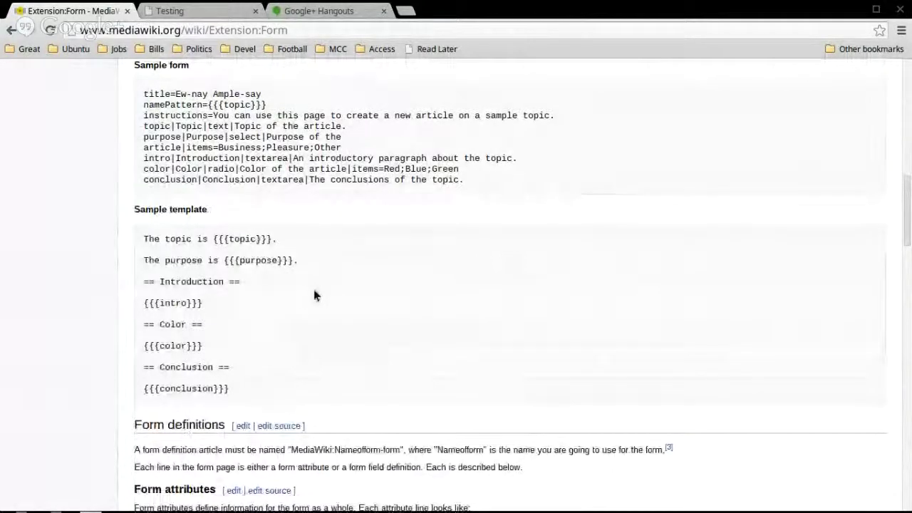
scroll(332, 305, "down", 2)
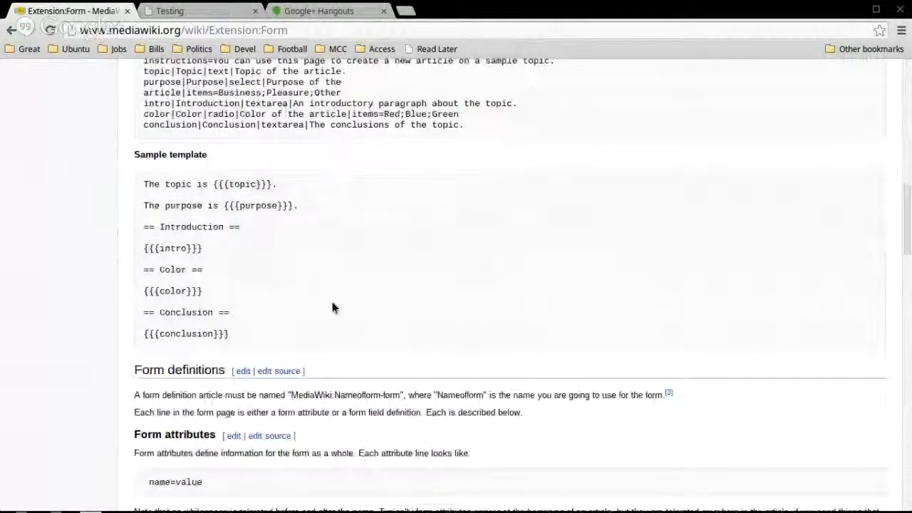
scroll(332, 307, "up", 1)
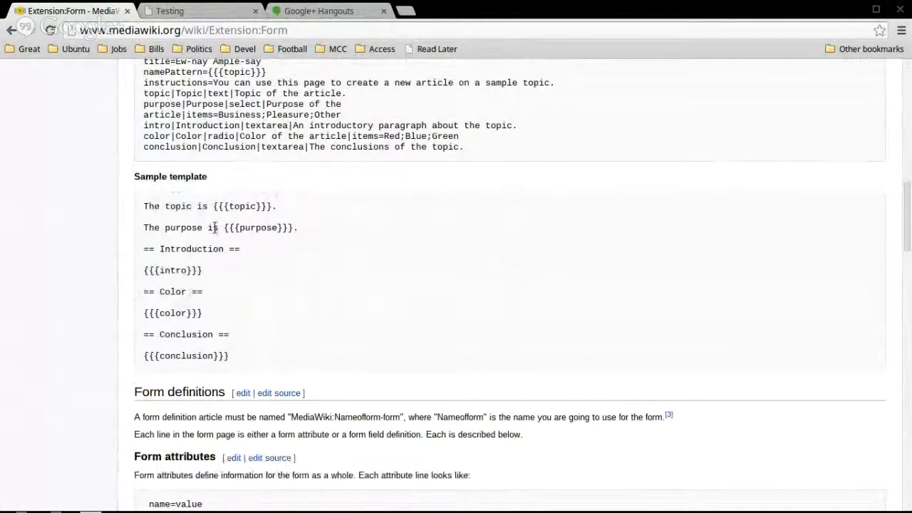
scroll(214, 232, "down", 5)
scroll(217, 238, "down", 5)
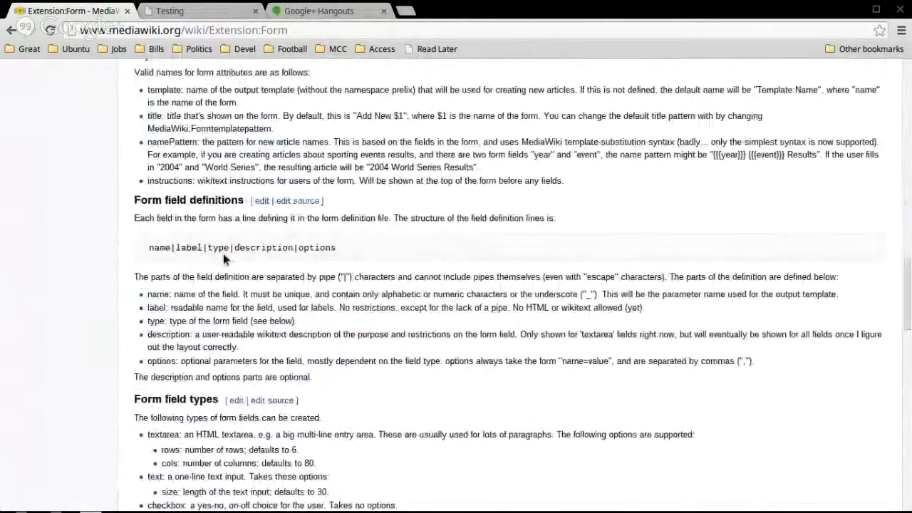
scroll(223, 253, "down", 1)
scroll(224, 254, "down", 1)
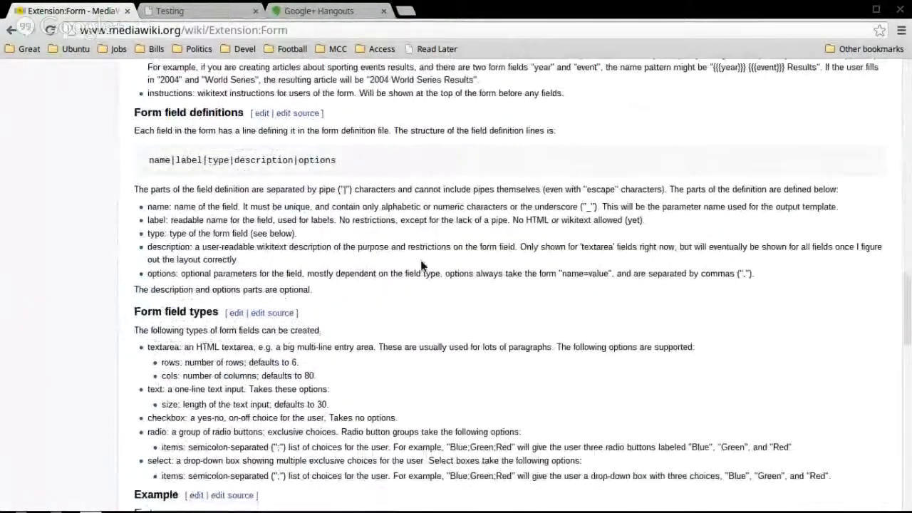
Copy the MediaWiki:Test-form definition, from template=Test to the Foobar line, out of the documentation's Example section
scroll(423, 263, "down", 3)
scroll(423, 269, "down", 3)
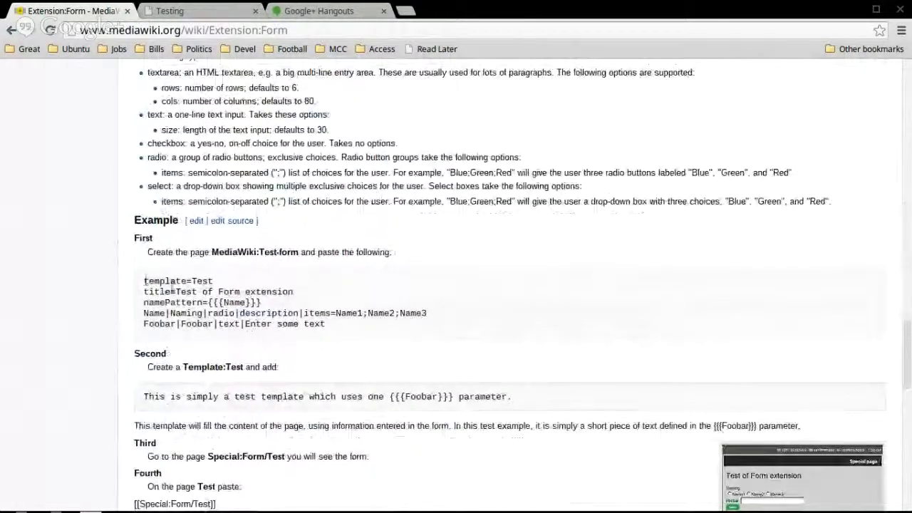
left_click_drag(145, 280, 330, 328)
key("ctrl+c")
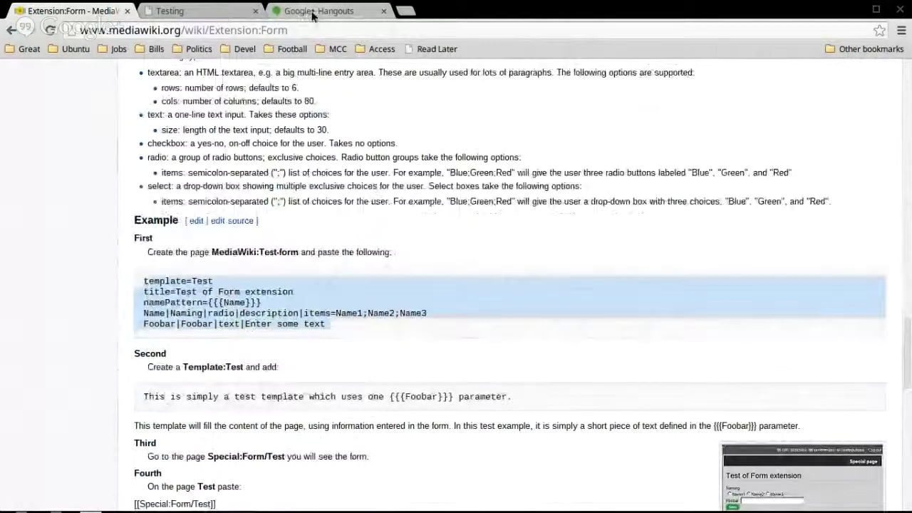
left_click(178, 10)
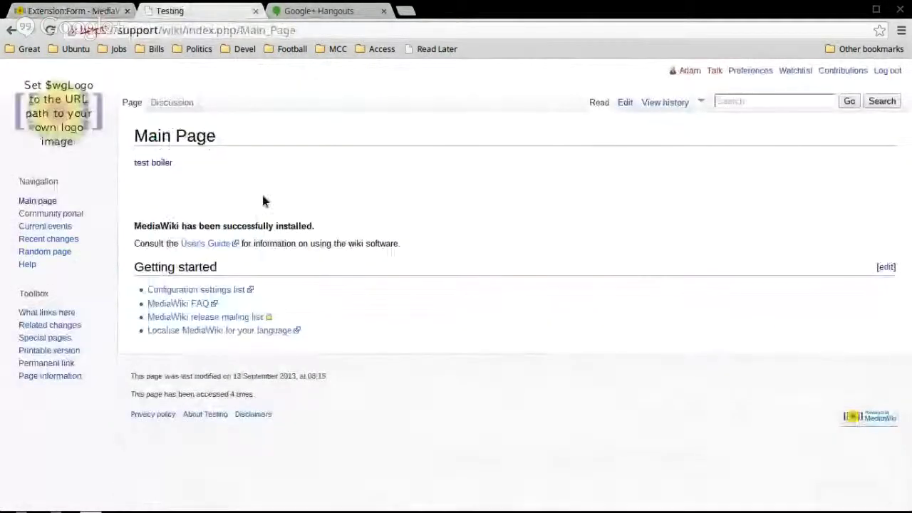
left_click(352, 31)
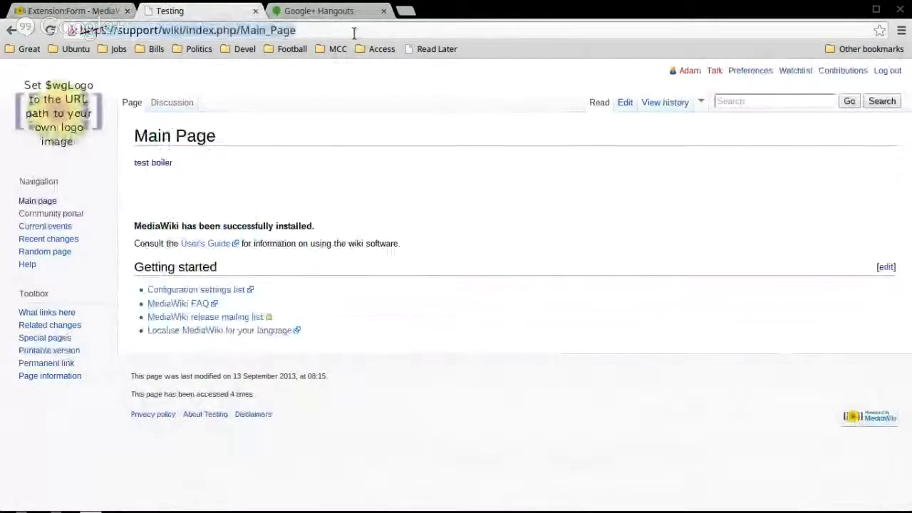
left_click(352, 31)
key("BackSpace")
key("BackSpace")
key("BackSpace")
key("BackSpace")
key("BackSpace")
key("BackSpace")
key("BackSpace")
key("BackSpace")
key("BackSpace")
key("BackSpace")
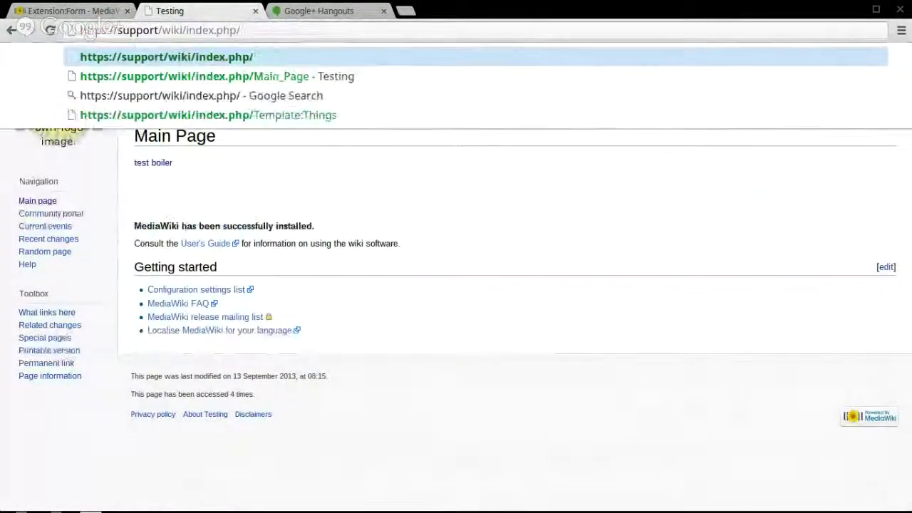
type("/Test")
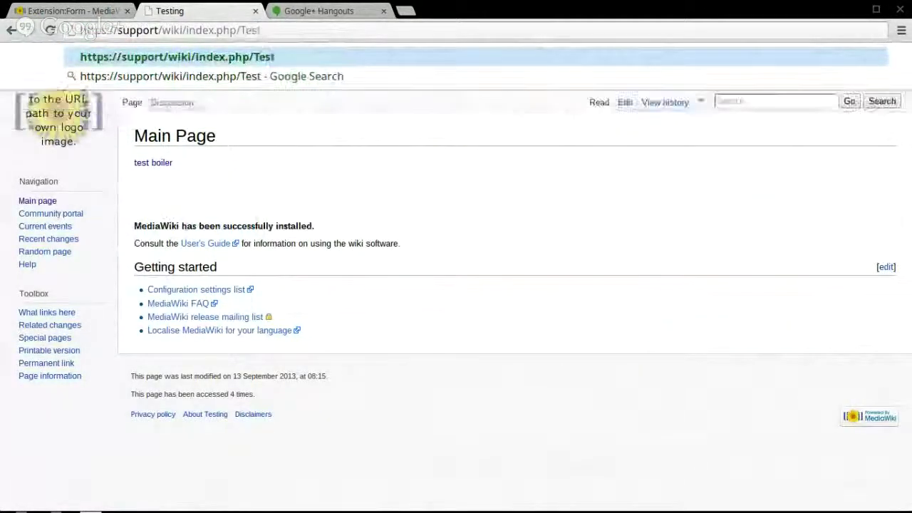
type("-form")
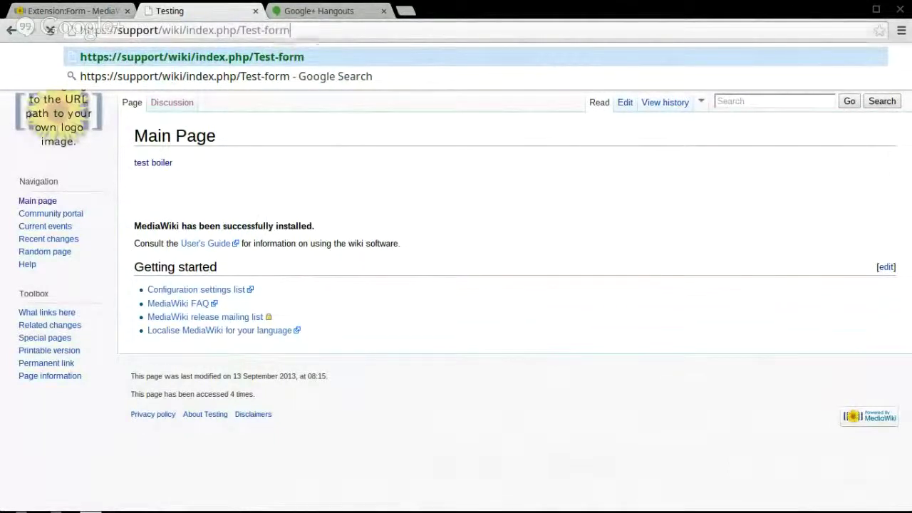
key("Return")
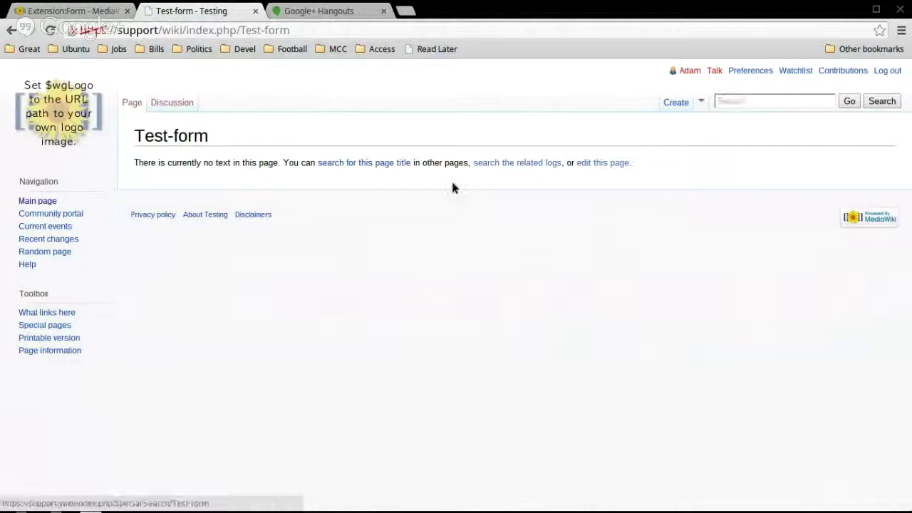
left_click(602, 164)
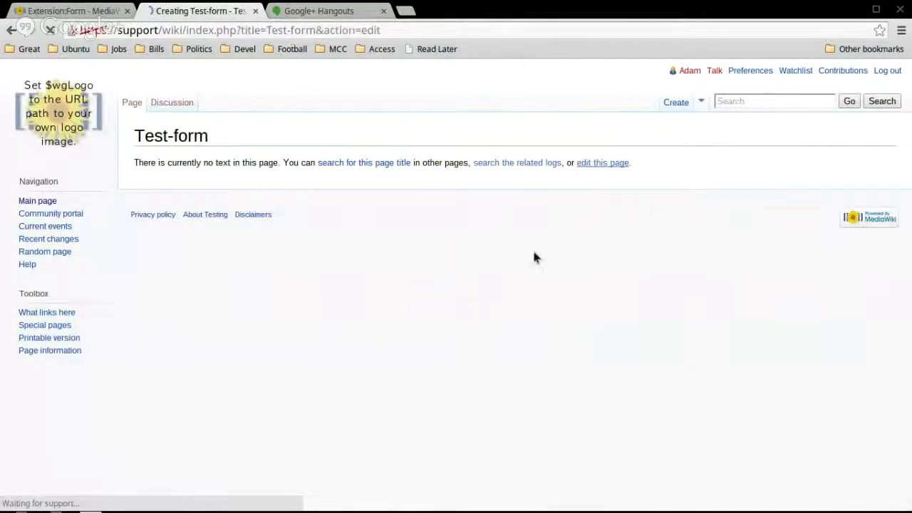
Paste the copied form definition, from template=Test to the Foobar line, into the new Test-form page
left_click(484, 320)
key("ctrl+v")
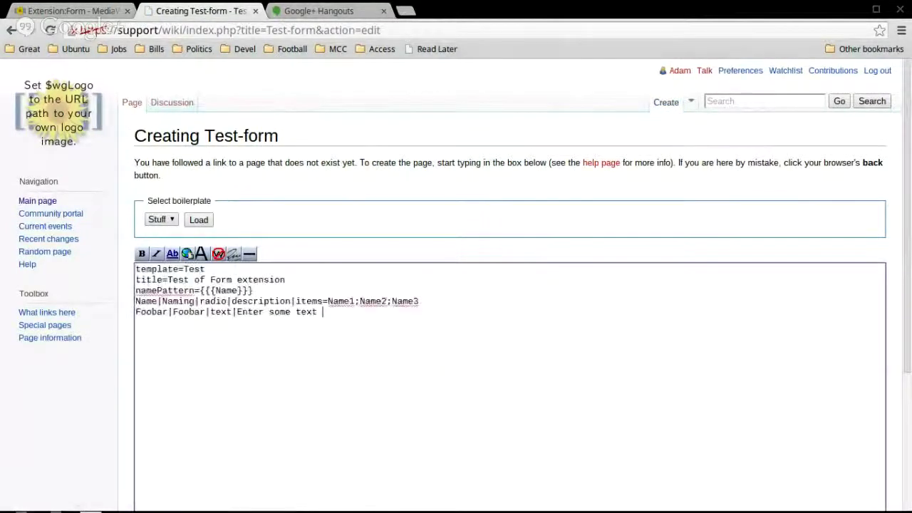
scroll(485, 320, "down", 1)
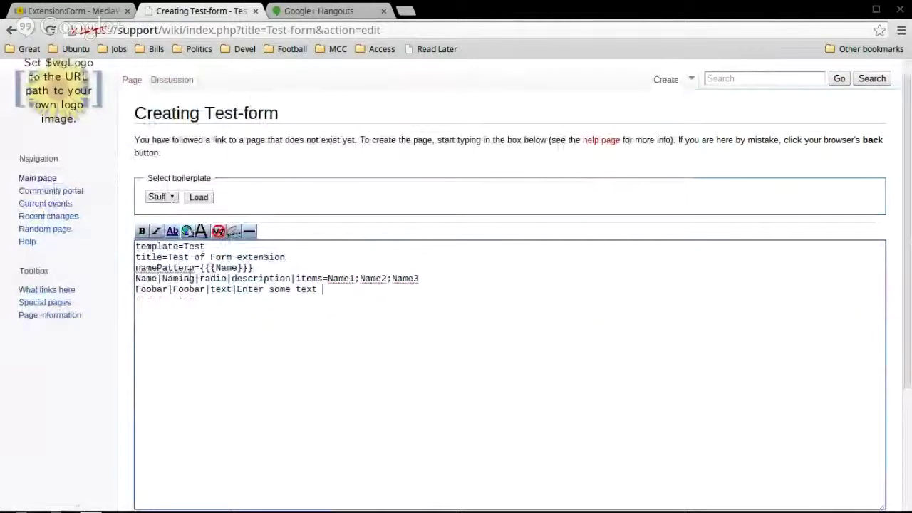
Change the Name field's definition in the Test-form text to Name|Page Name|text
left_click(260, 268)
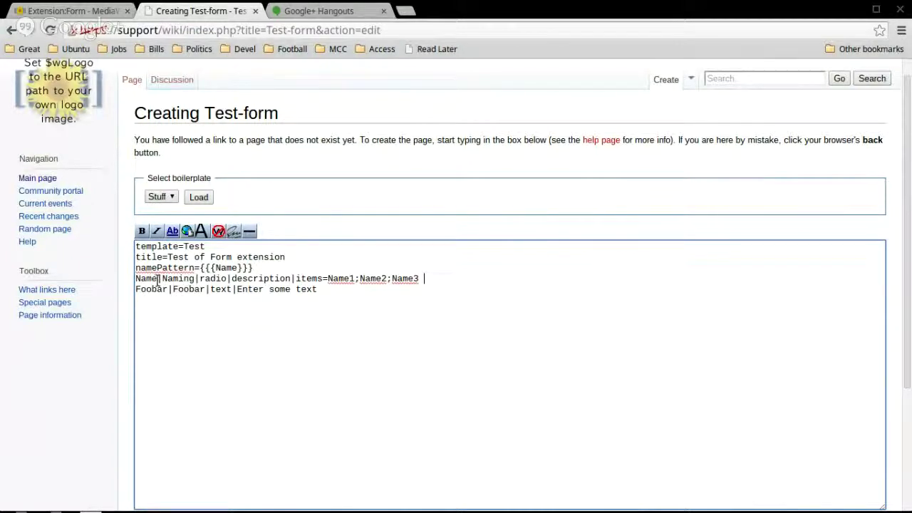
left_click_drag(163, 281, 435, 281)
type("Page Name|text")
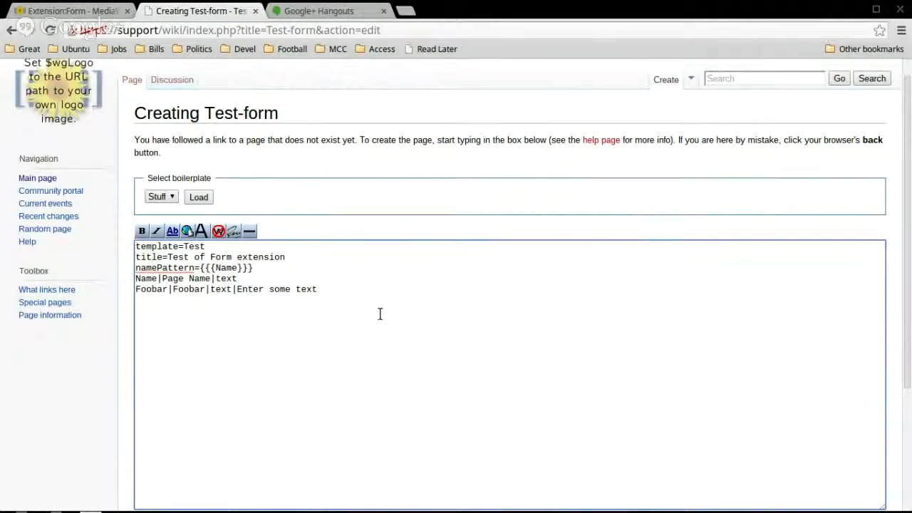
scroll(319, 152, "down", 1)
scroll(203, 96, "up", 1)
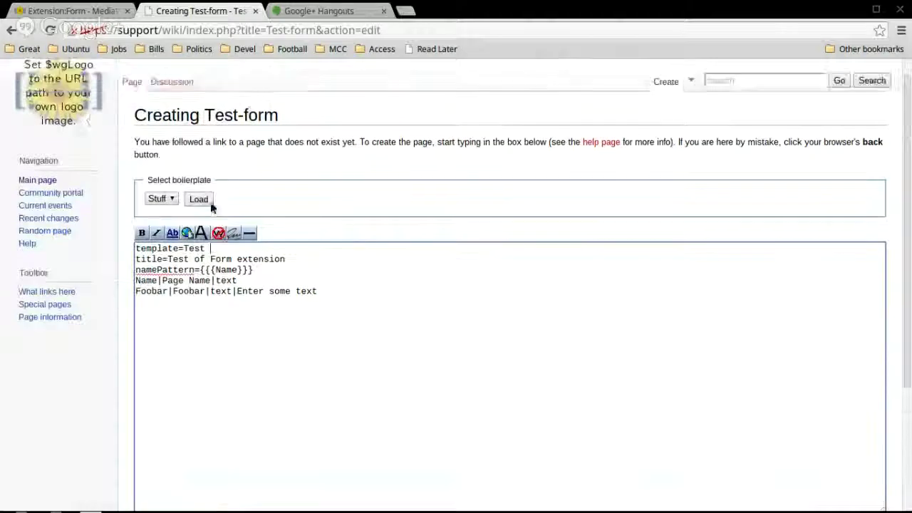
right_click(79, 76)
left_click(107, 91)
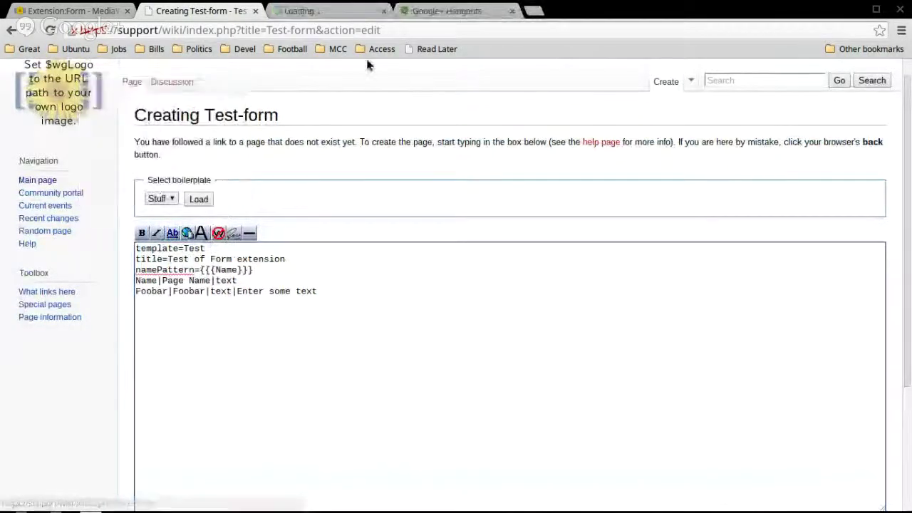
left_click(297, 13)
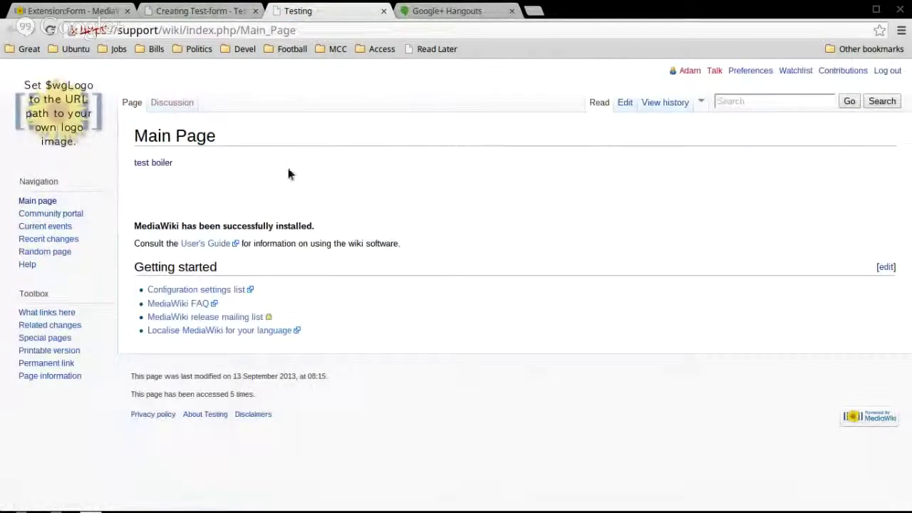
left_click(339, 31)
left_click(339, 31)
key("BackSpace")
key("BackSpace")
key("BackSpace")
key("BackSpace")
key("BackSpace")
key("BackSpace")
key("BackSpace")
key("BackSpace")
key("BackSpace")
type("Temp")
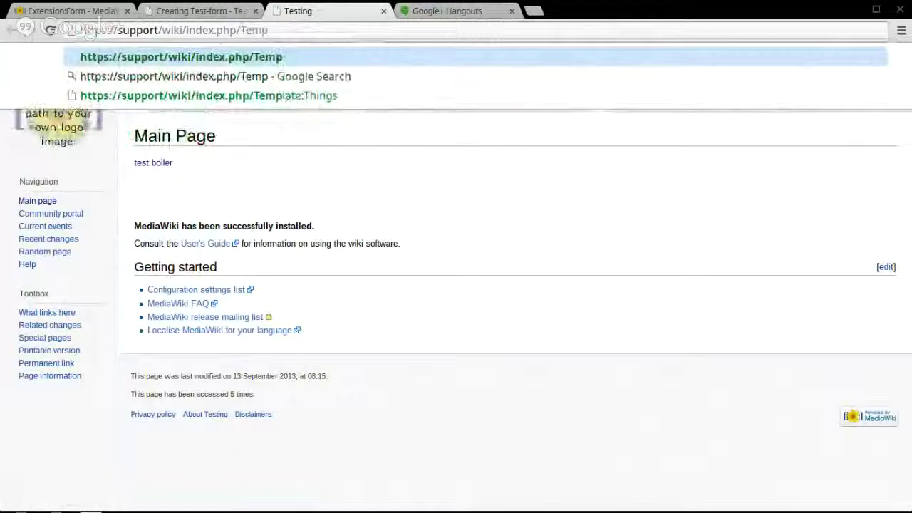
type("late:")
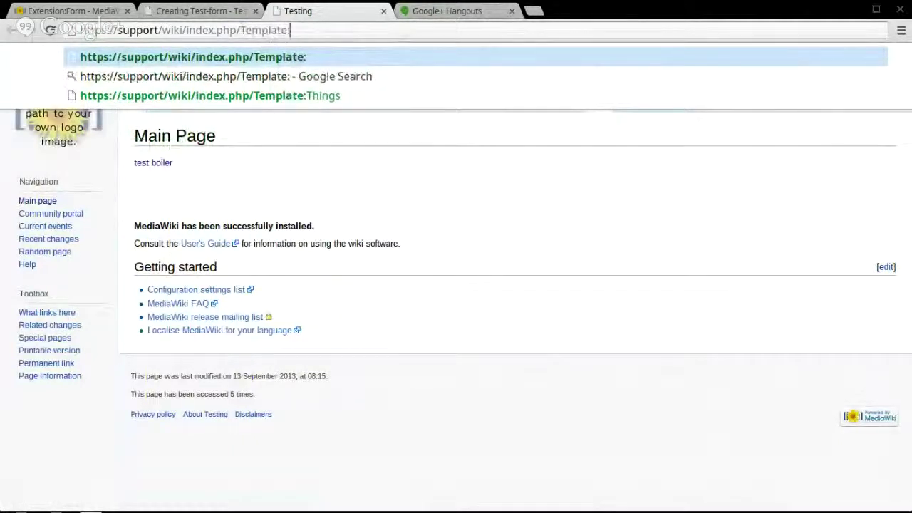
type("Test")
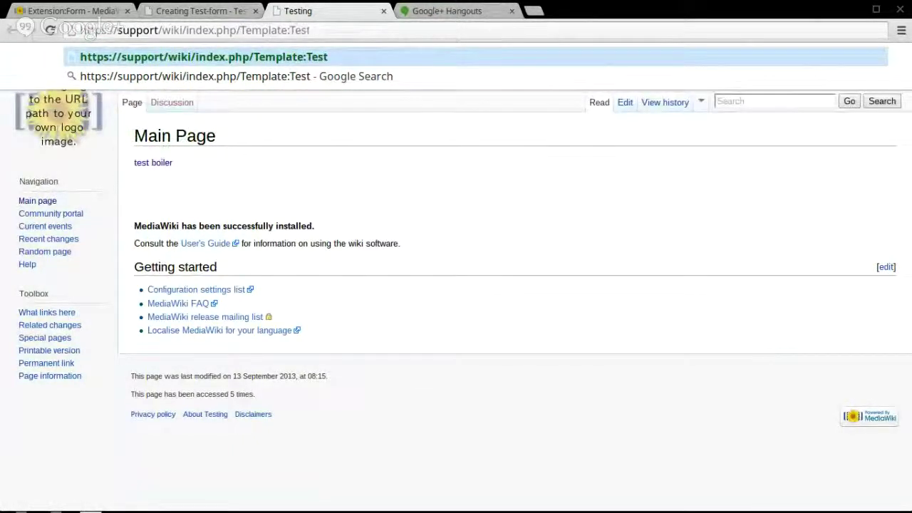
key("Return")
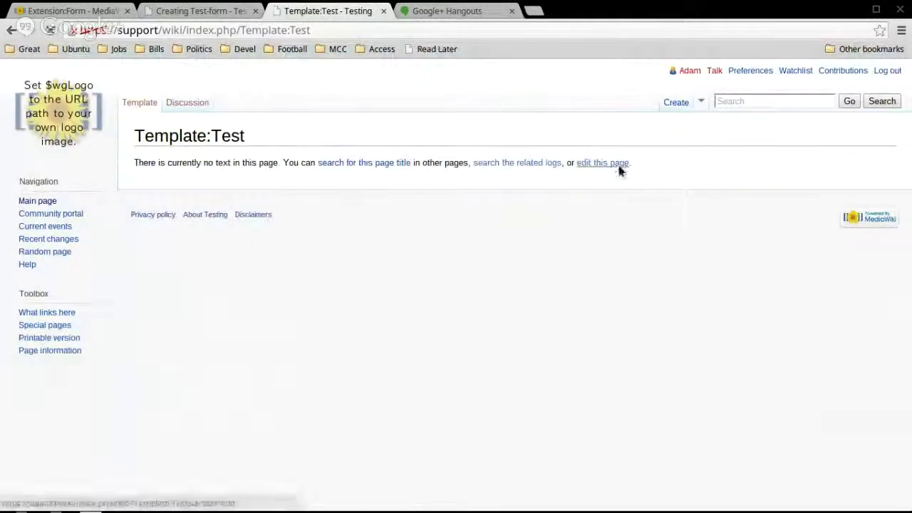
left_click(618, 166)
left_click(225, 16)
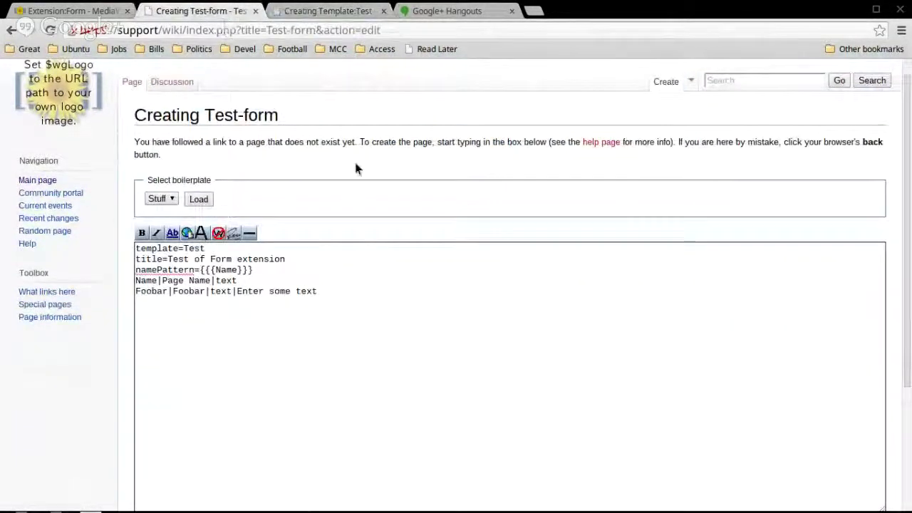
left_click(325, 13)
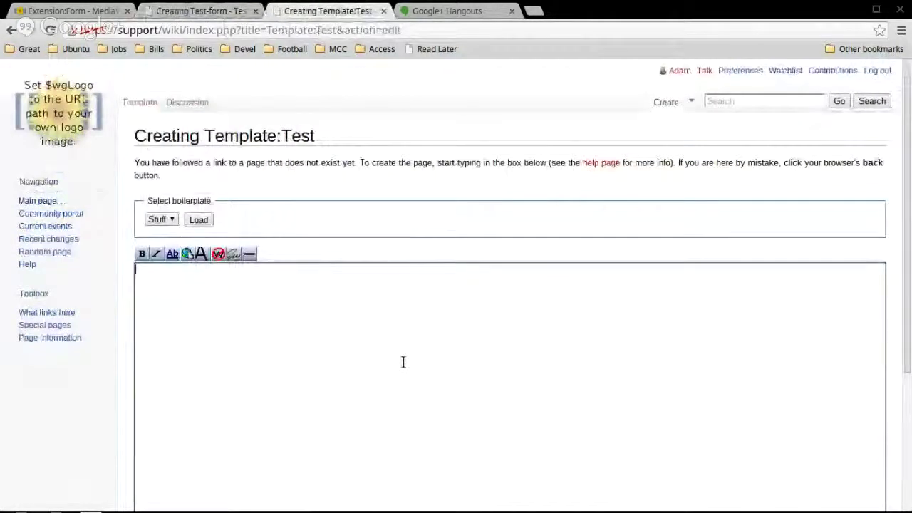
Write the heading ==Page Of Things==, the parameter {{{Foobar}}} and the heading ==Page Name== on separate lines in Template:Test
type("==Page")
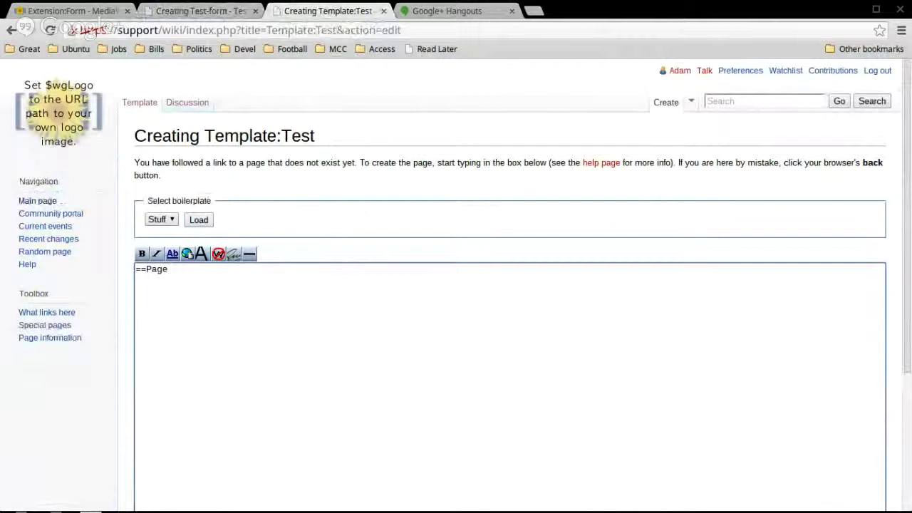
type(" Of Things==")
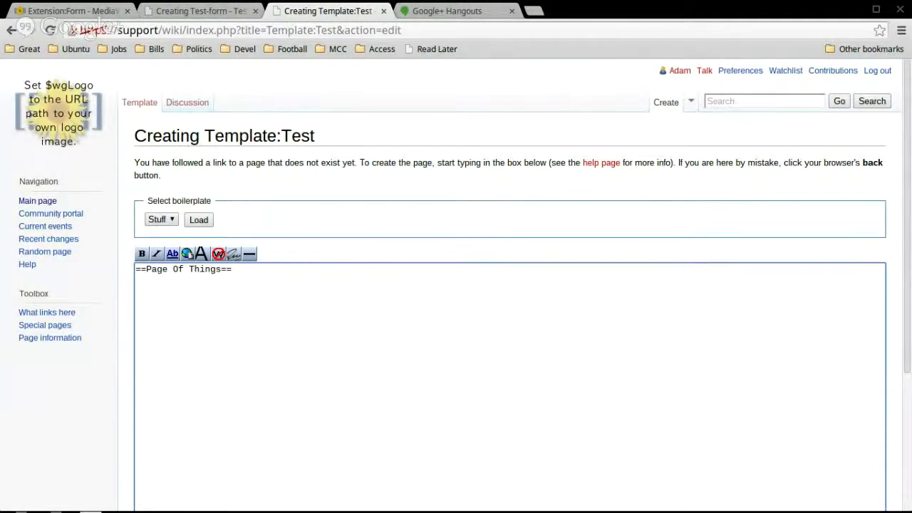
key("ctrl+shift+Tab")
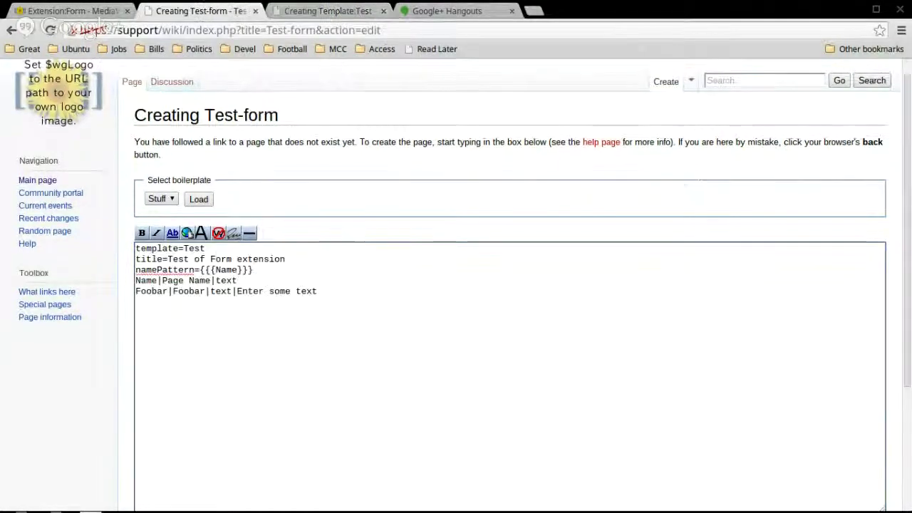
key("ctrl+Tab")
key("ctrl+shift+Tab")
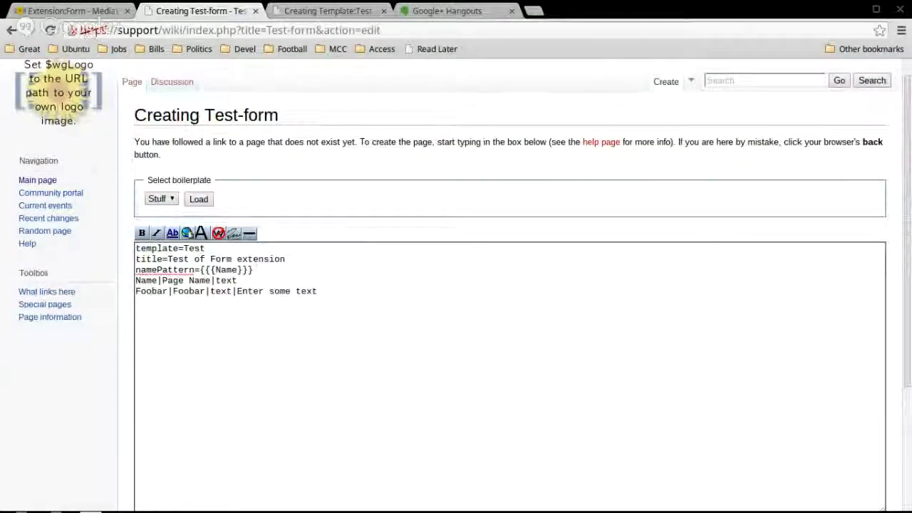
key("ctrl+Tab")
type("B")
type("oob")
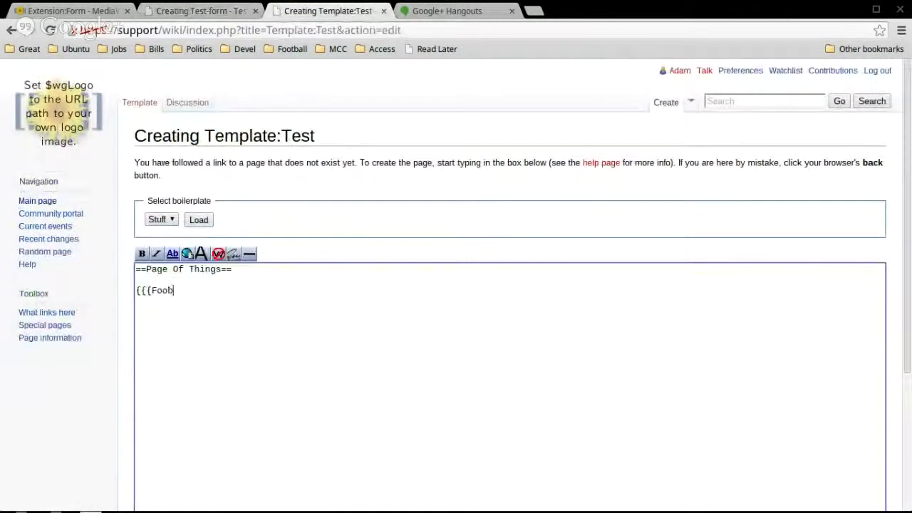
type("ar}}}")
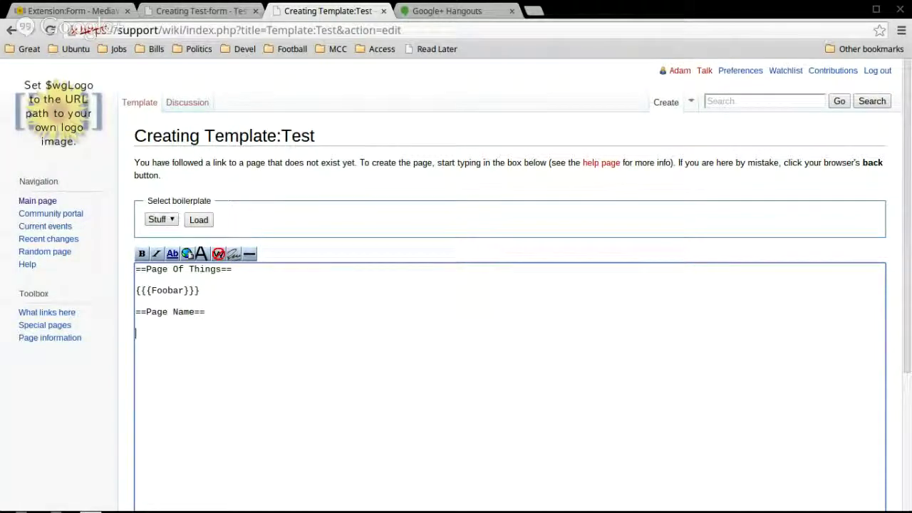
Add the parameter {{{Name}}} under the Page Name heading, matching the form's field name, and save Template:Test
type("{}")
key("BackSpace")
type("{{")
key("ctrl+Page_Up")
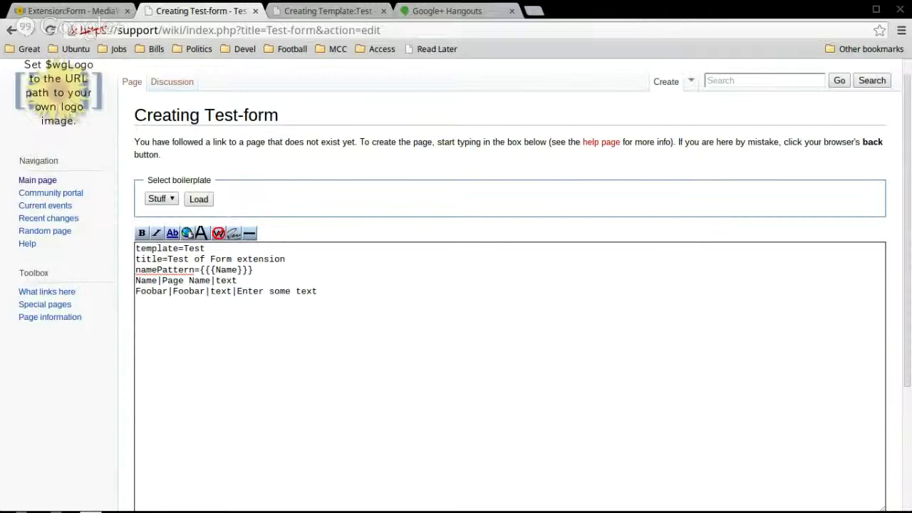
key("ctrl+Page_Down")
type("Name}}}")
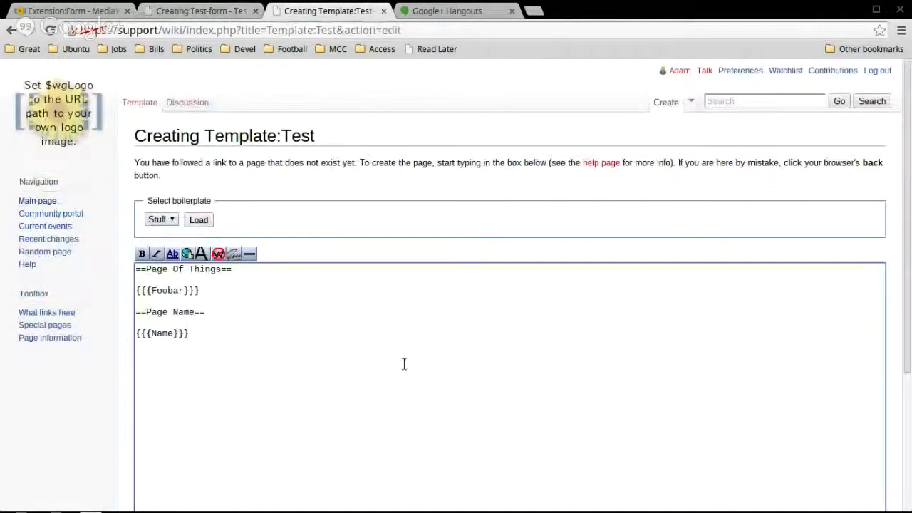
scroll(403, 364, "down", 5)
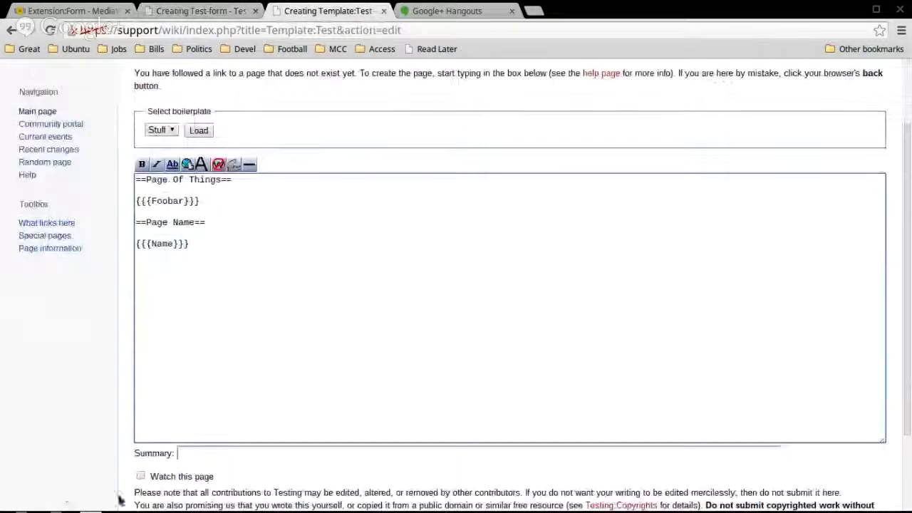
left_click(159, 432)
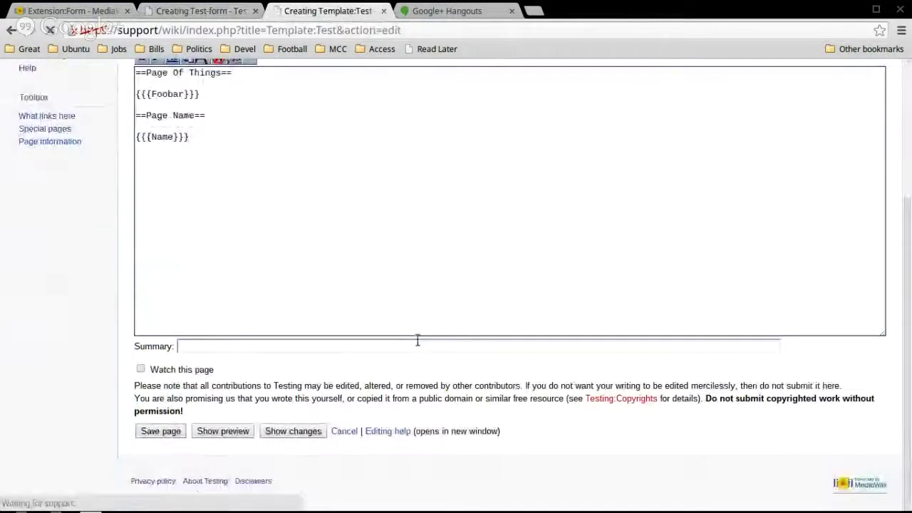
Return to the Test-form page being created and save it
left_click(191, 13)
scroll(166, 356, "down", 4)
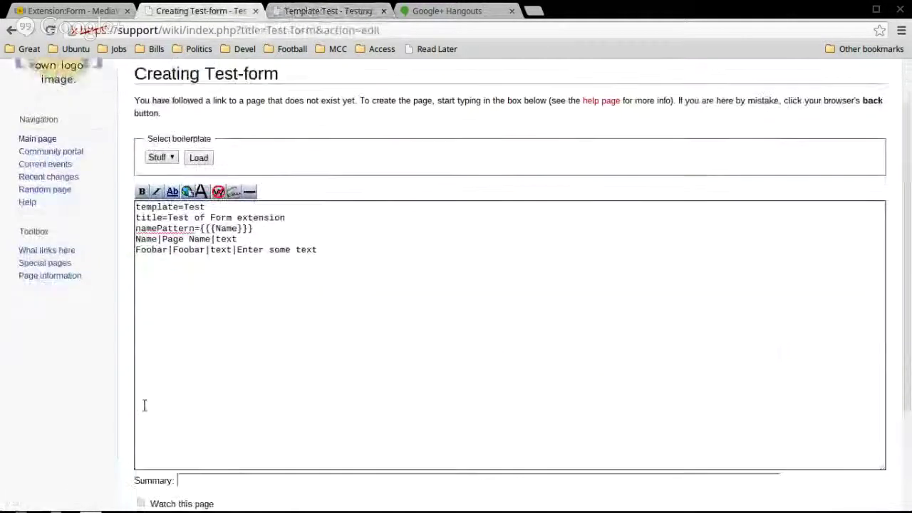
left_click(176, 432)
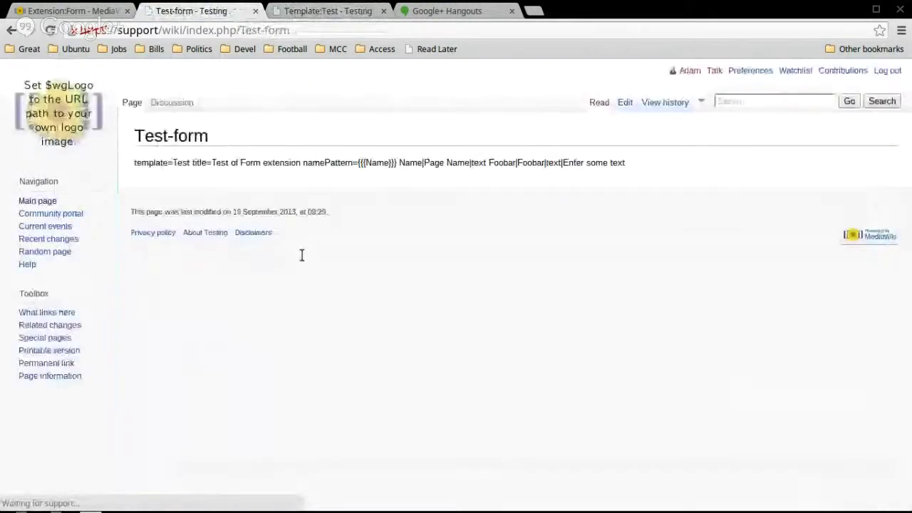
left_click(94, 9)
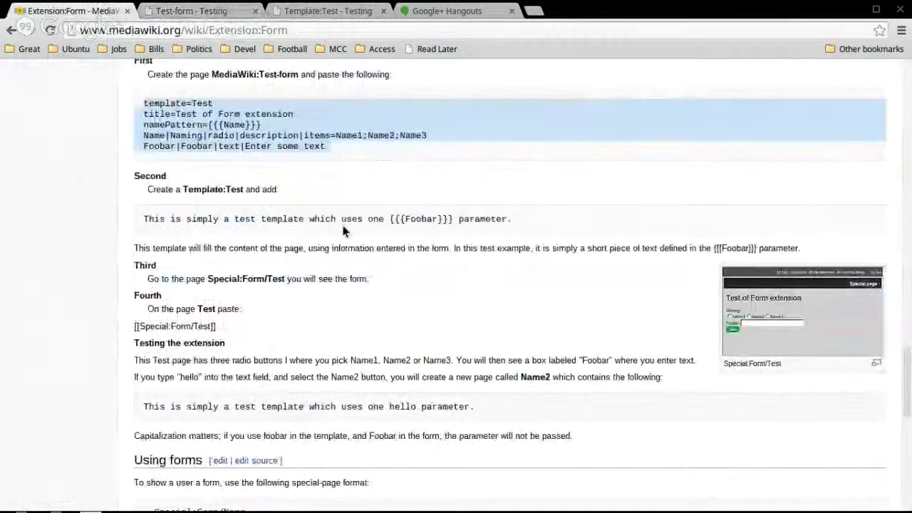
left_click(298, 277)
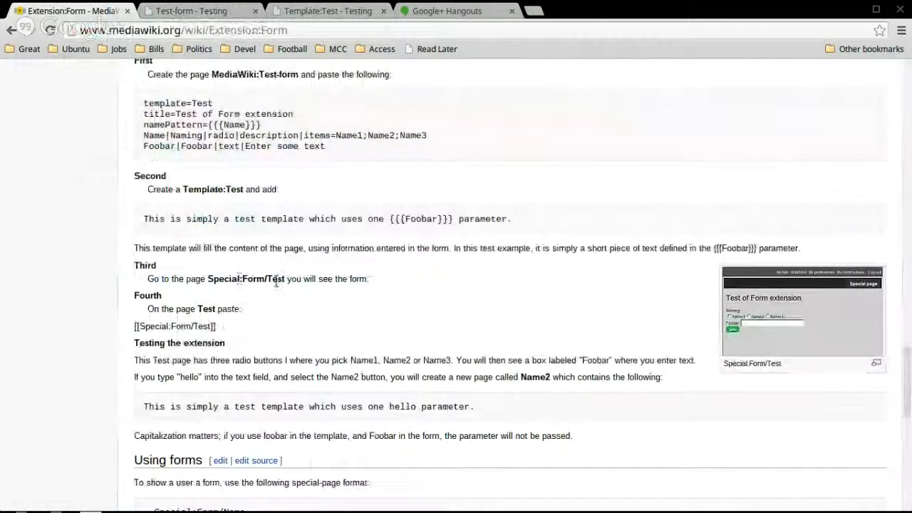
left_click(341, 11)
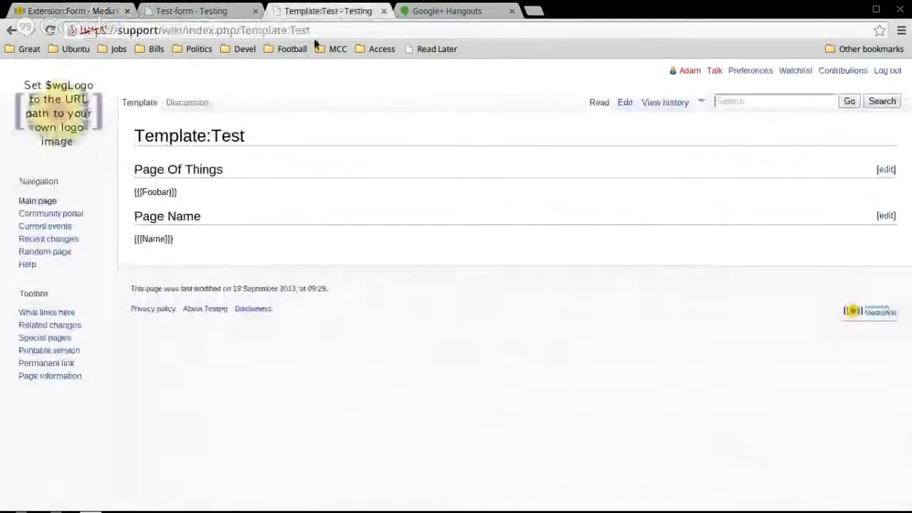
left_click(347, 27)
left_click(346, 26)
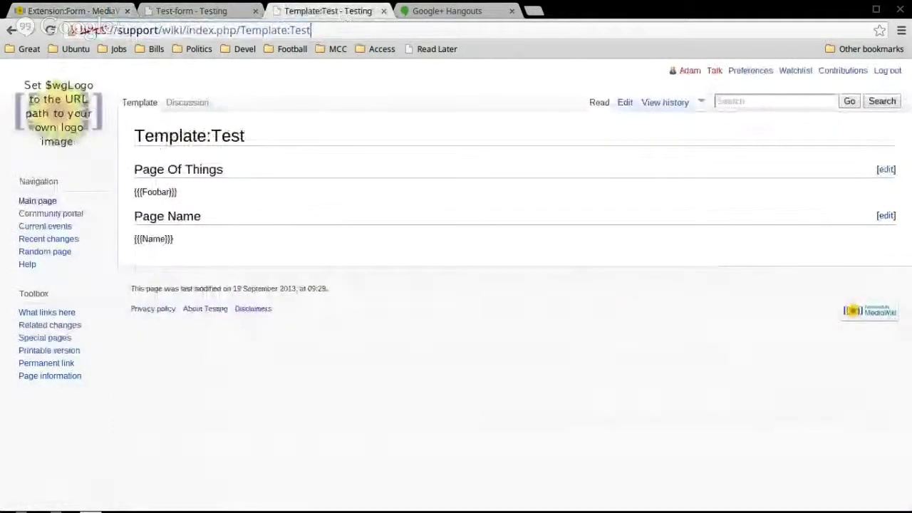
key("BackSpace")
key("BackSpace")
key("BackSpace")
key("BackSpace")
key("BackSpace")
key("BackSpace")
key("BackSpace")
key("BackSpace")
key("BackSpace")
key("BackSpace")
key("BackSpace")
key("BackSpace")
key("BackSpace")
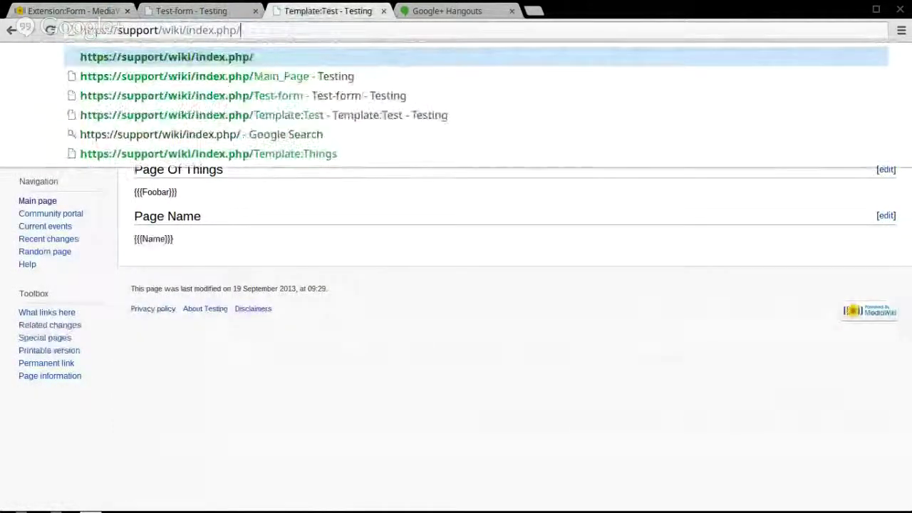
type("Special:")
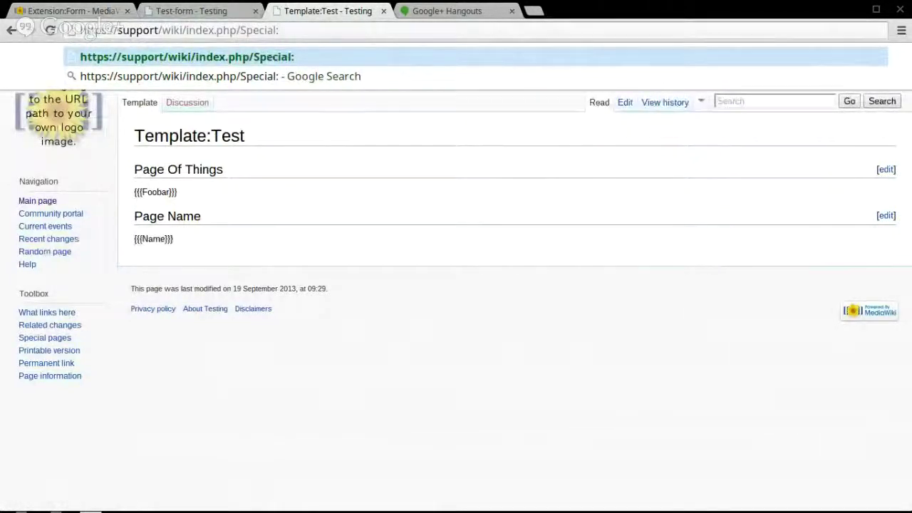
type("Form/Test")
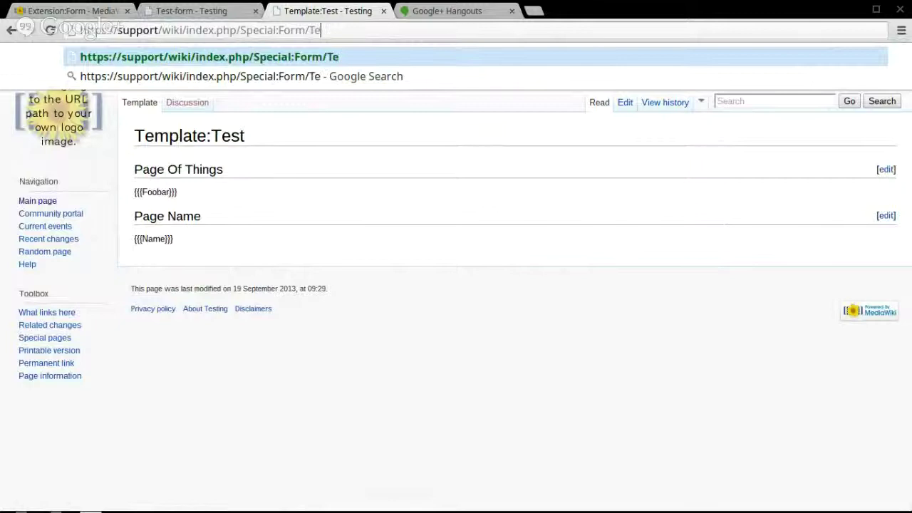
key("Return")
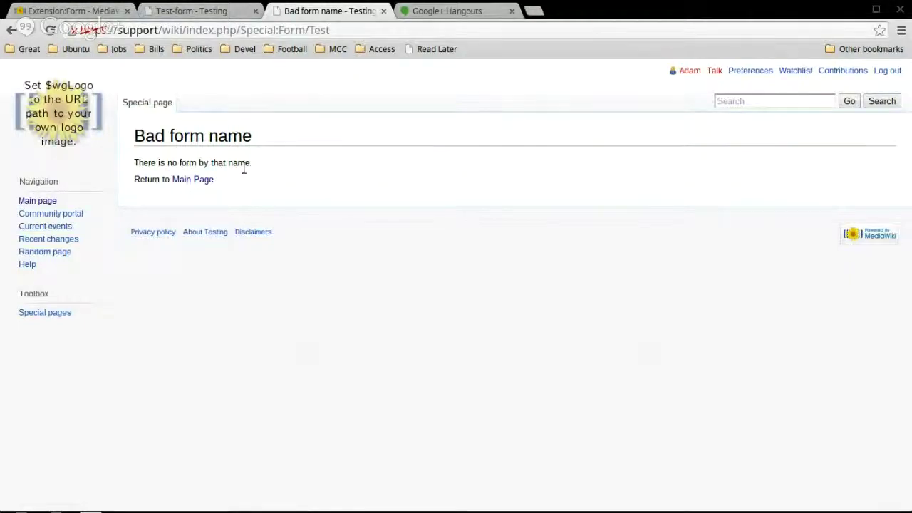
Switch to the terminal, change into the Form extension directory, clear the screen and list its files
key("alt+Tab")
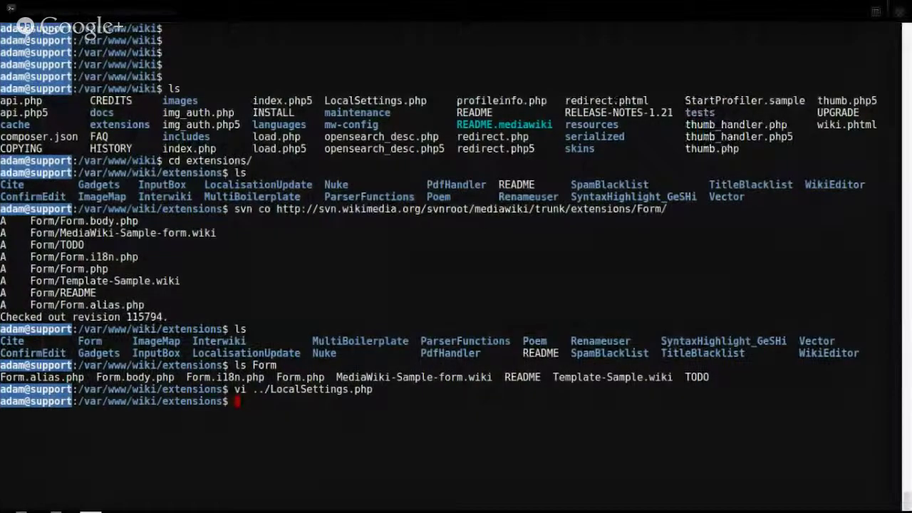
type("ls")
key("Return")
type("cd Form/")
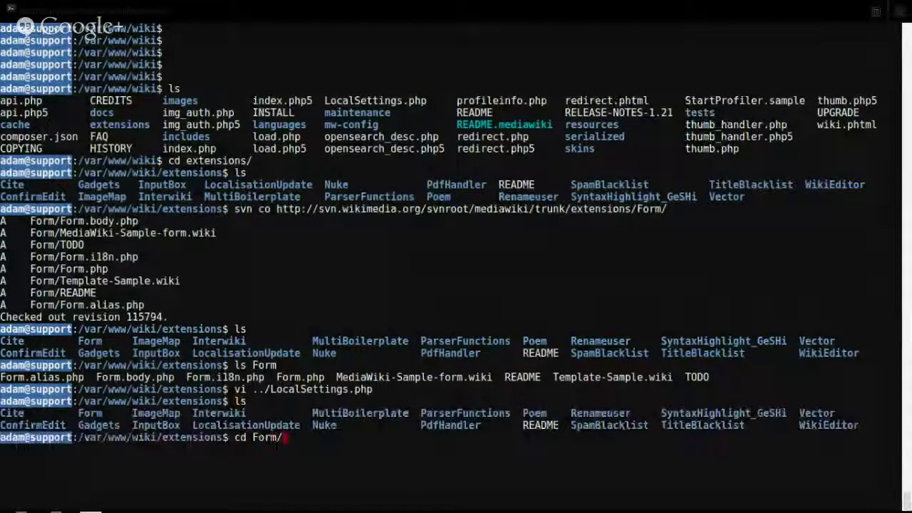
key("Return")
key("ctrl+l")
type("ls")
key("Return")
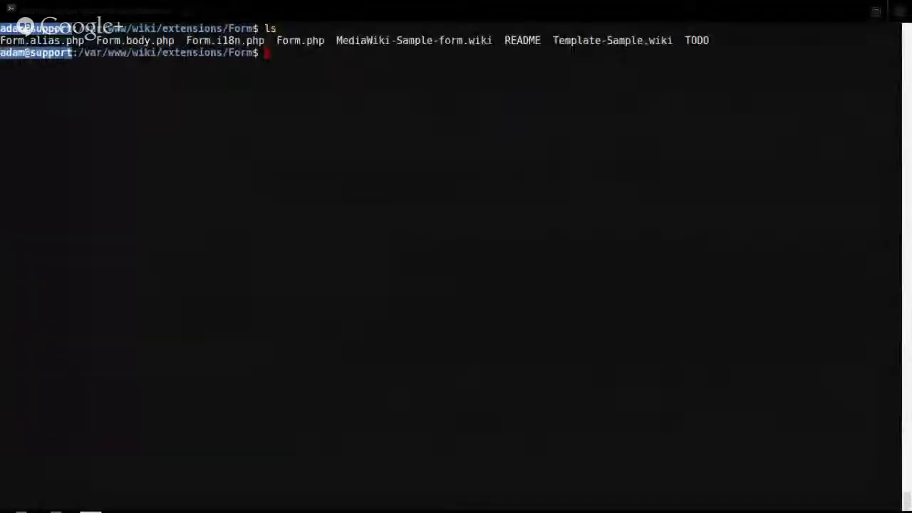
Open Form.body.php from the Form extension directory in vi
type("vi ")
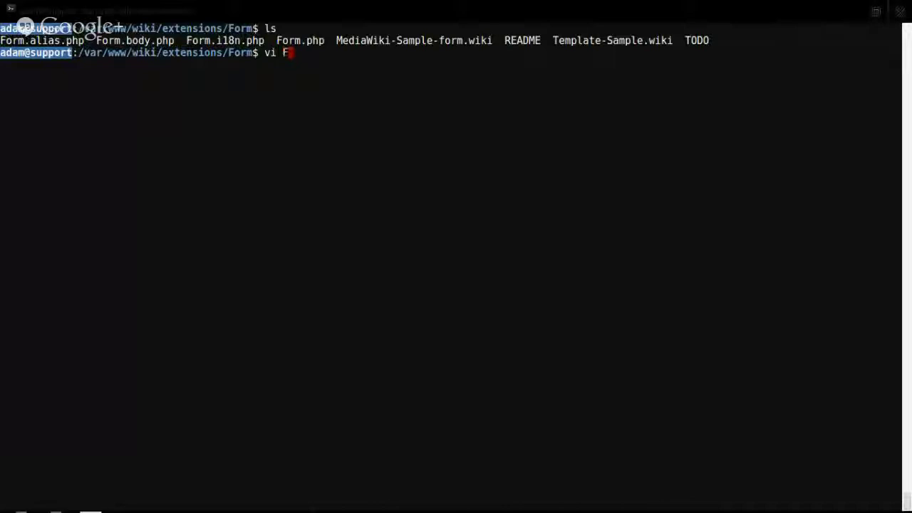
type("F")
key("Tab")
type("bo")
key("Tab")
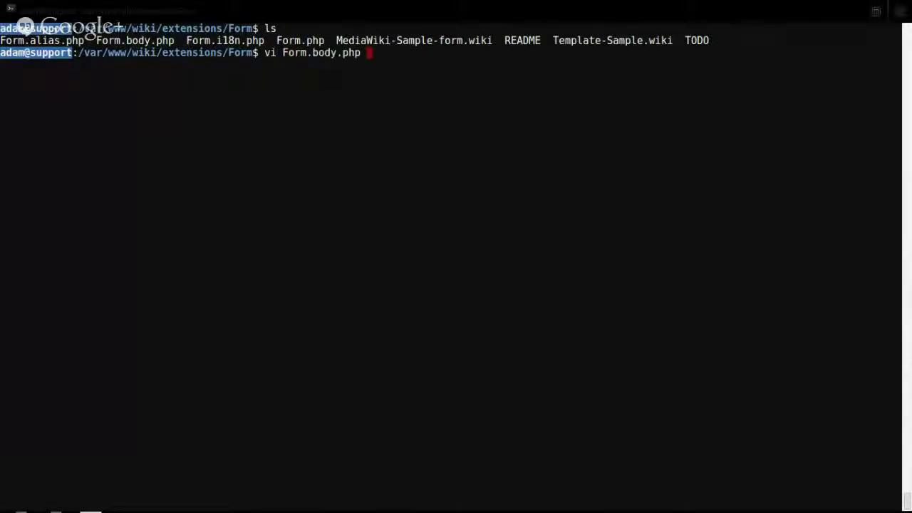
key("Return")
Recheck the Special:Form/Test error page in the browser, and read through the Form and FormField classes in Form.body.php
key("alt+Tab")
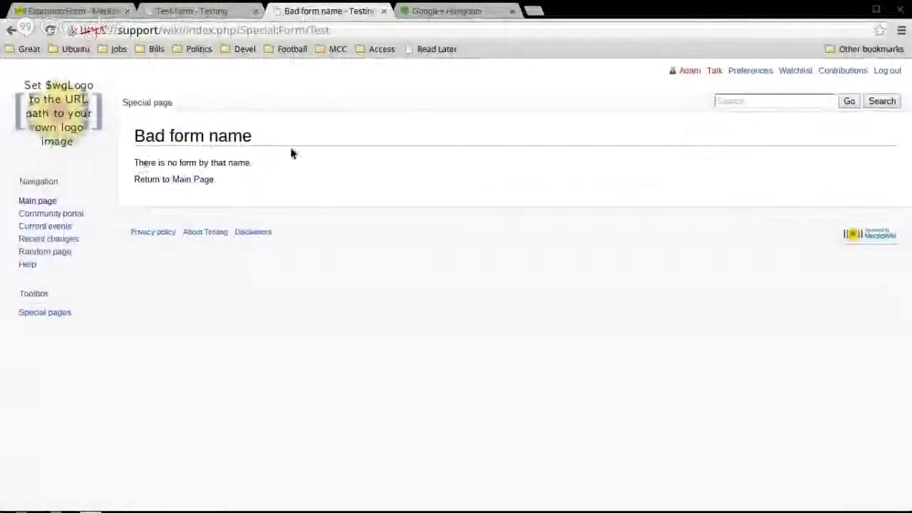
key("alt+Tab")
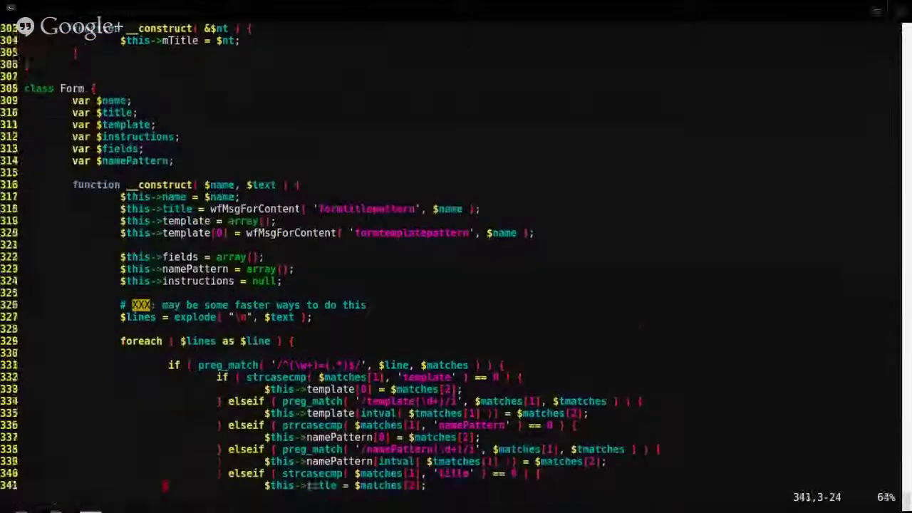
key("j")
key("j")
key("j")
key("j")
key("j")
key("j")
key("j")
key("j")
key("j")
key("j")
key("j")
key("j")
key("j")
key("j")
key("j")
key("j")
key("j")
key("j")
key("j")
key("j")
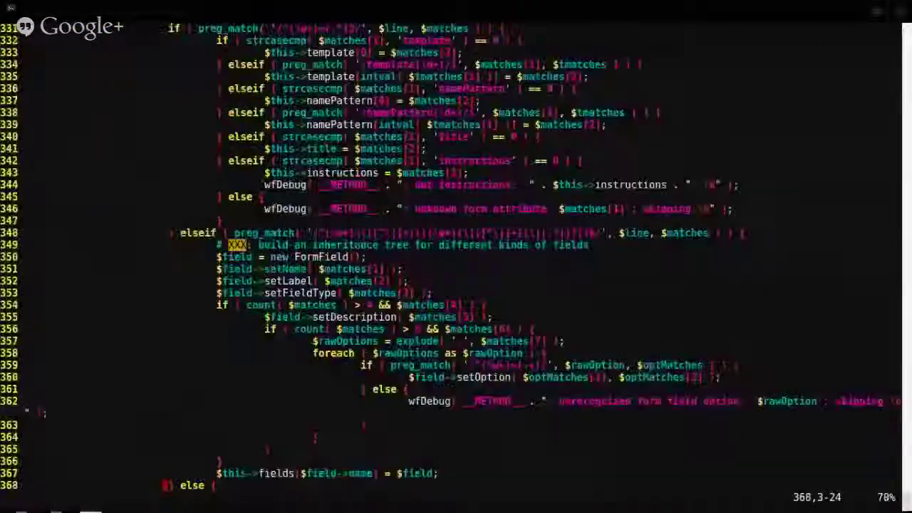
key("j")
key("j")
key("j")
key("j")
key("j")
key("j")
key("j")
key("j")
key("j")
key("j")
key("j")
key("j")
key("j")
key("j")
key("j")
key("j")
key("j")
key("j")
key("j")
key("j")
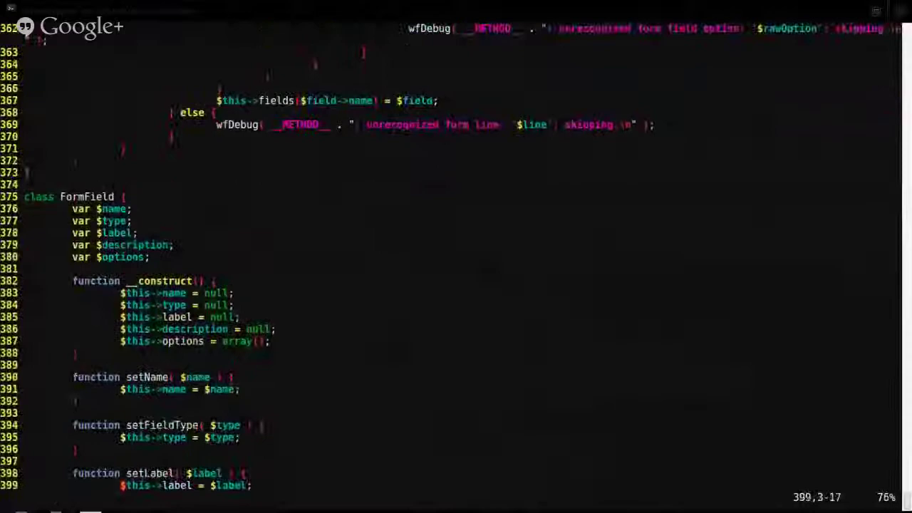
key("j")
key("j")
key("j")
key("j")
key("j")
key("j")
key("j")
key("j")
key("j")
key("j")
key("j")
key("j")
key("j")
key("j")
key("j")
key("j")
key("j")
key("j")
key("j")
key("j")
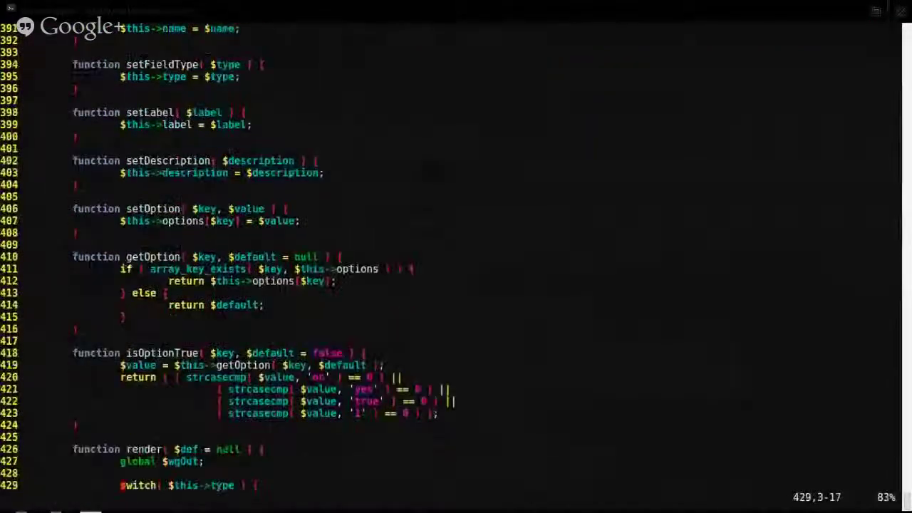
key("j")
key("j")
key("j")
key("j")
key("j")
key("j")
key("j")
key("j")
key("j")
key("j")
key("j")
key("j")
key("j")
key("j")
key("j")
key("j")
key("j")
key("j")
key("j")
key("j")
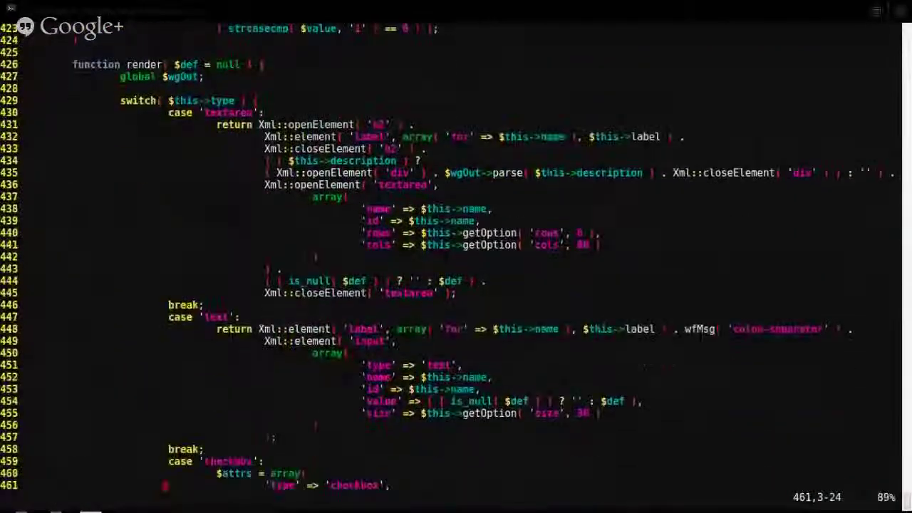
key("j")
key("j")
key("j")
key("j")
key("j")
key("j")
key("j")
key("j")
key("j")
key("j")
key("j")
key("j")
key("j")
key("j")
key("j")
key("j")
key("j")
key("j")
key("j")
key("j")
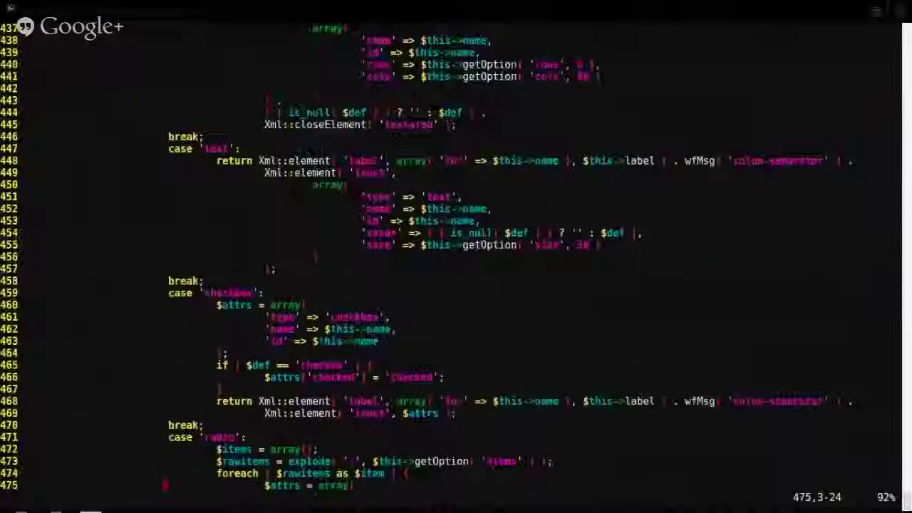
key("j")
key("j")
key("j")
key("j")
key("j")
key("j")
key("j")
Search Form.body.php for NS_MED and examine how the loadForm function builds the form page's title
type("/N")
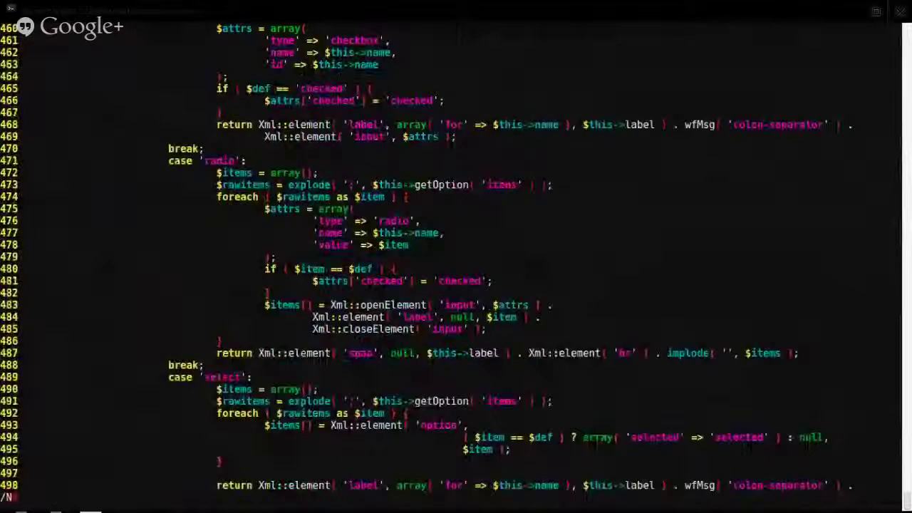
type("S_MED")
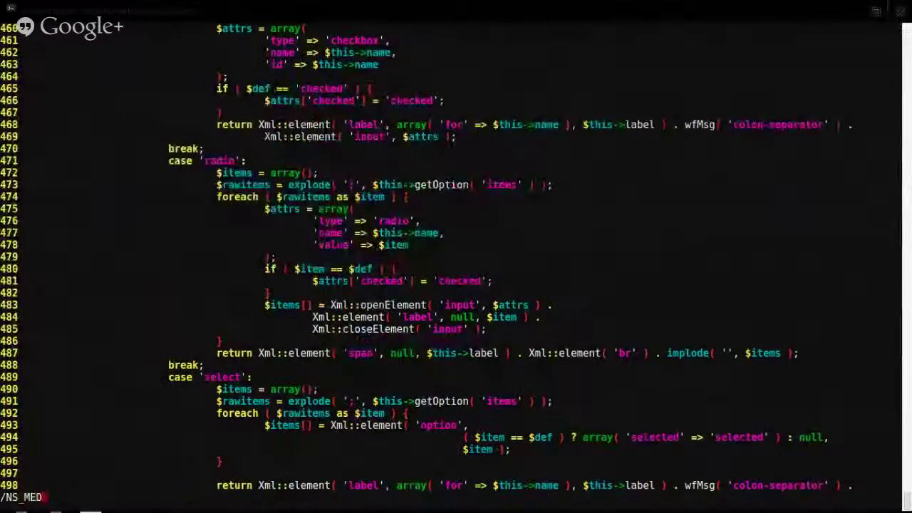
key("Return")
key("k")
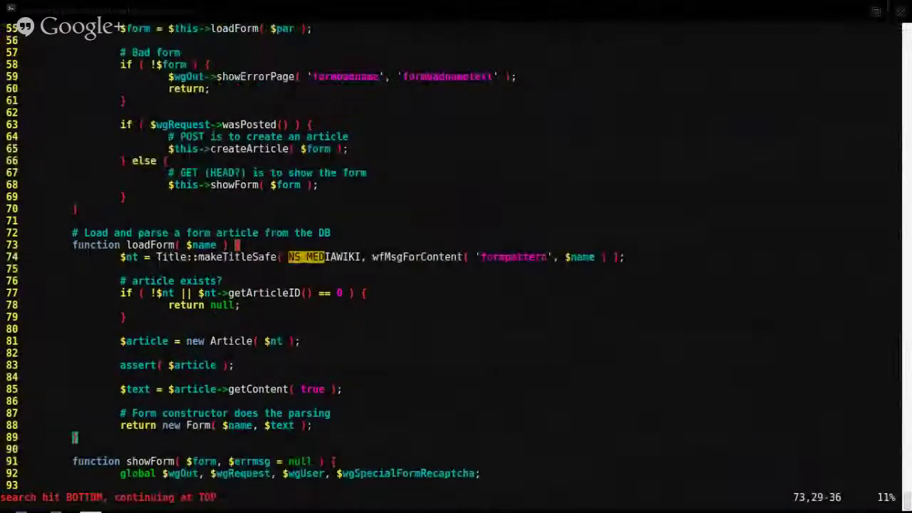
key("j")
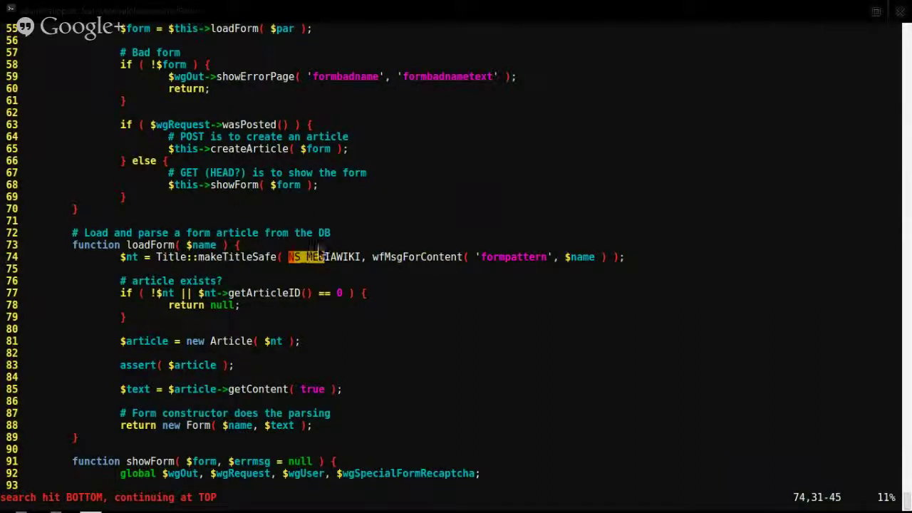
key("j")
key("k")
Return to the browser and compare the saved Test-form page with the page name required in the documentation's first example step
key("alt+Tab")
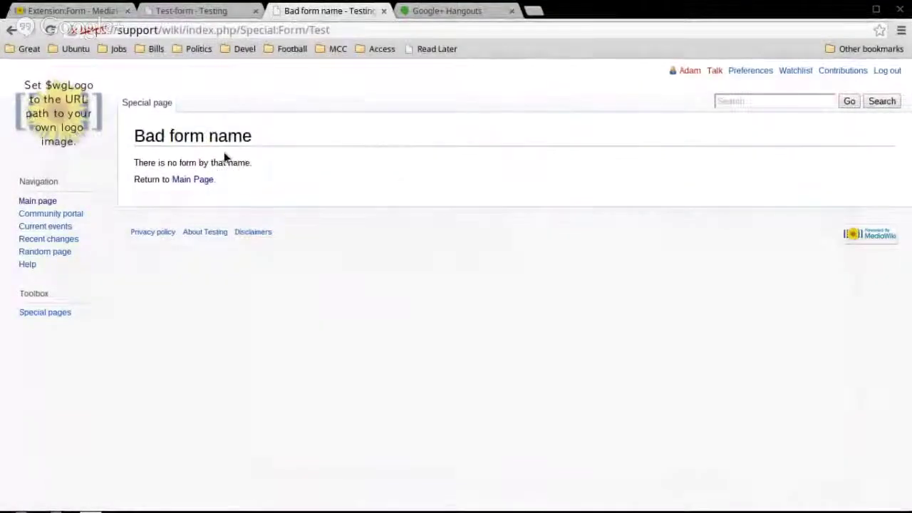
left_click(175, 11)
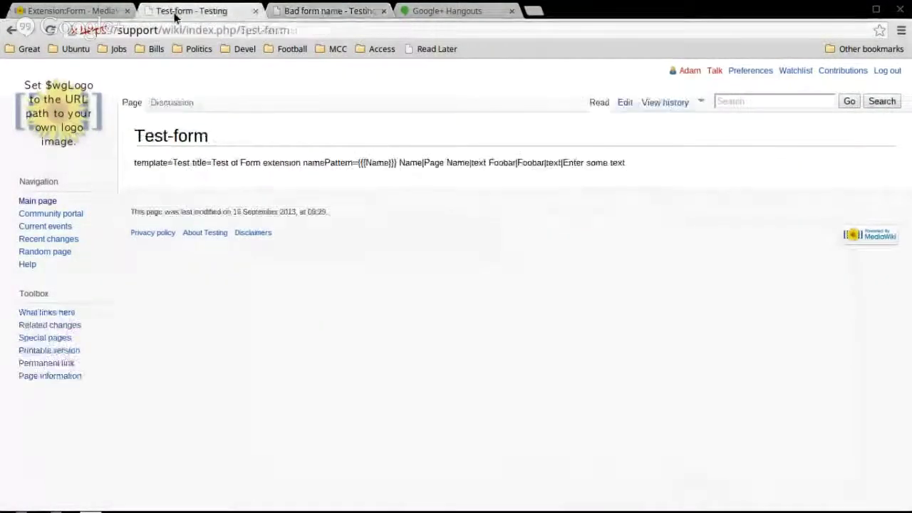
left_click(75, 11)
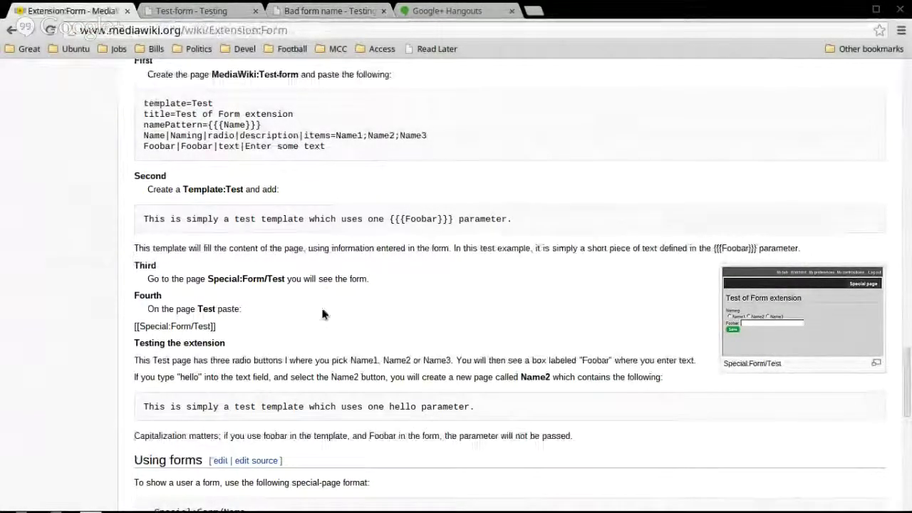
scroll(292, 214, "up", 1)
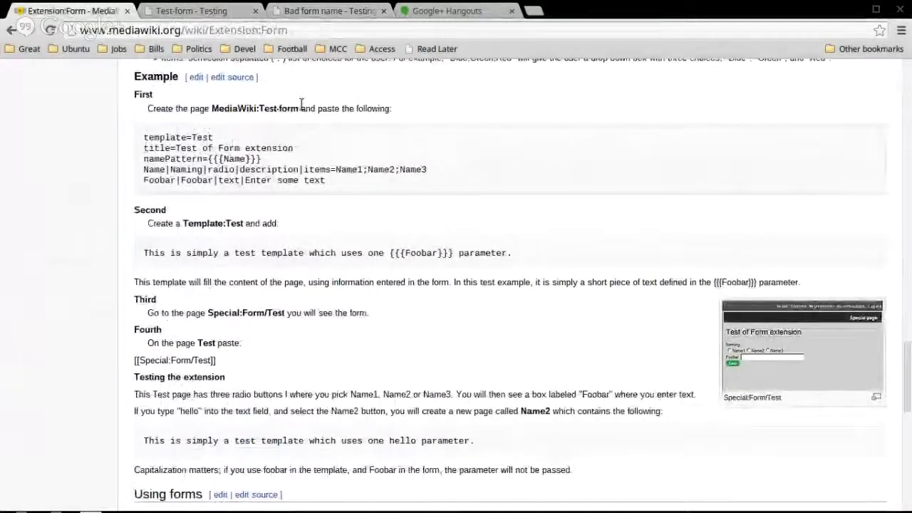
left_click_drag(301, 104, 211, 108)
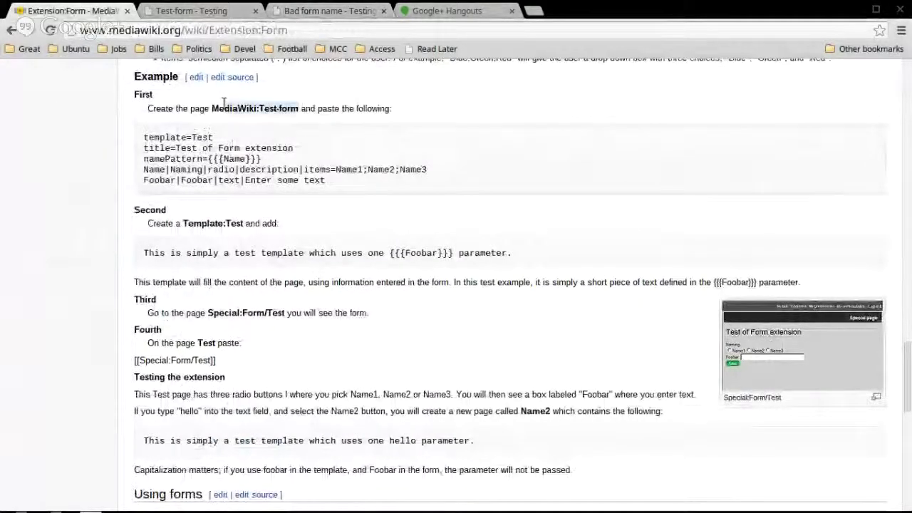
left_click(332, 92)
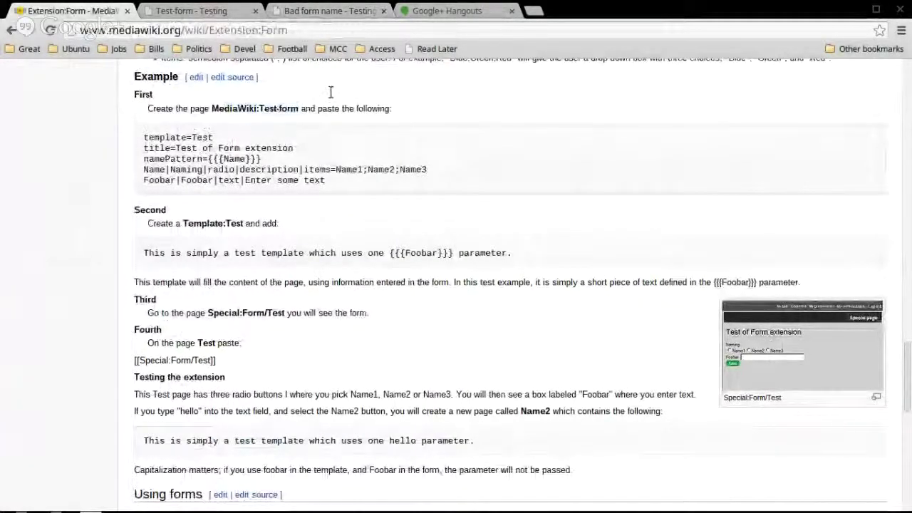
left_click(365, 12)
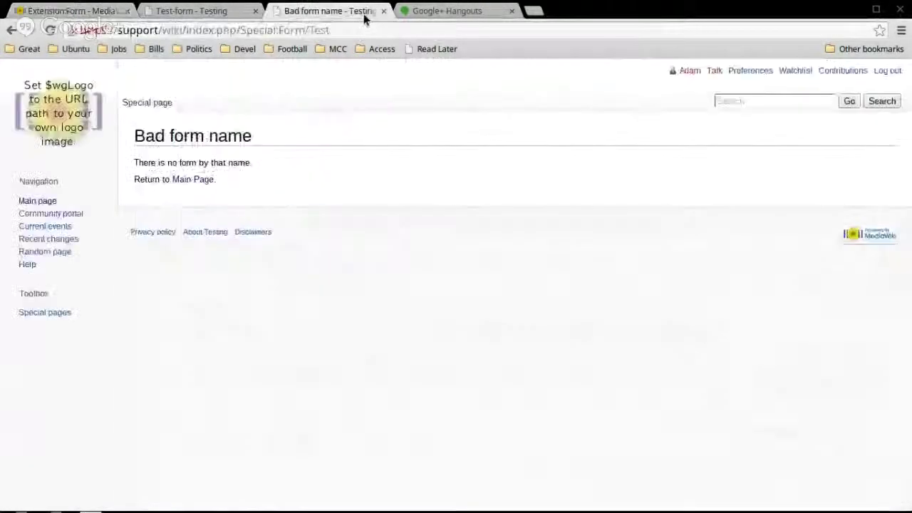
right_click(71, 102)
left_click(102, 110)
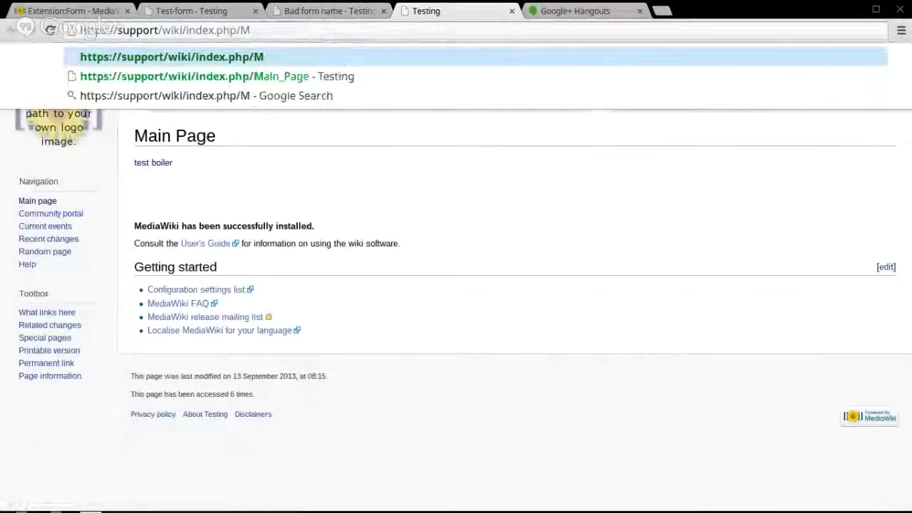
type("ediawiki:")
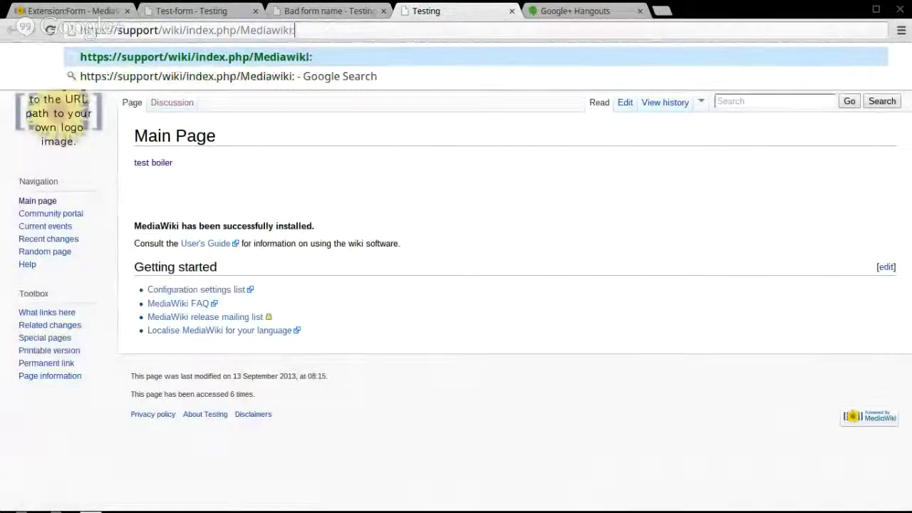
type("Test")
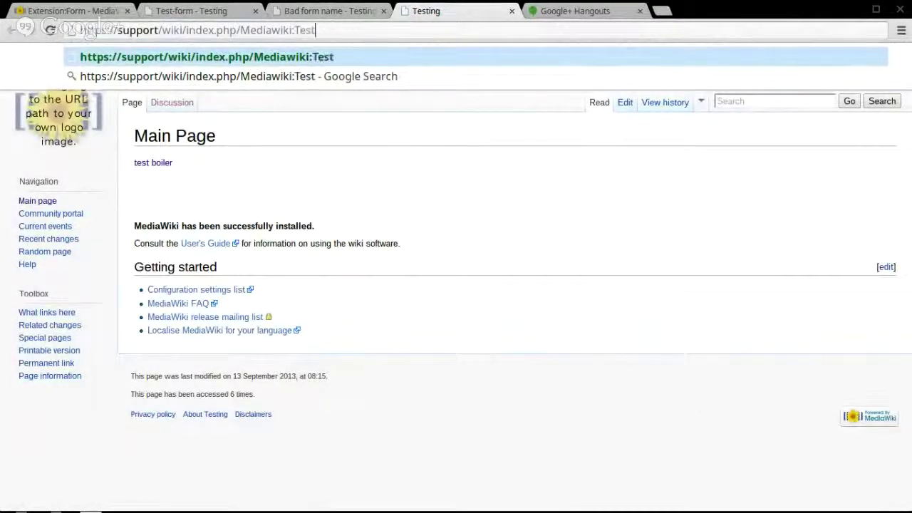
key("ctrl+shift+Tab")
key("ctrl+shift+Tab")
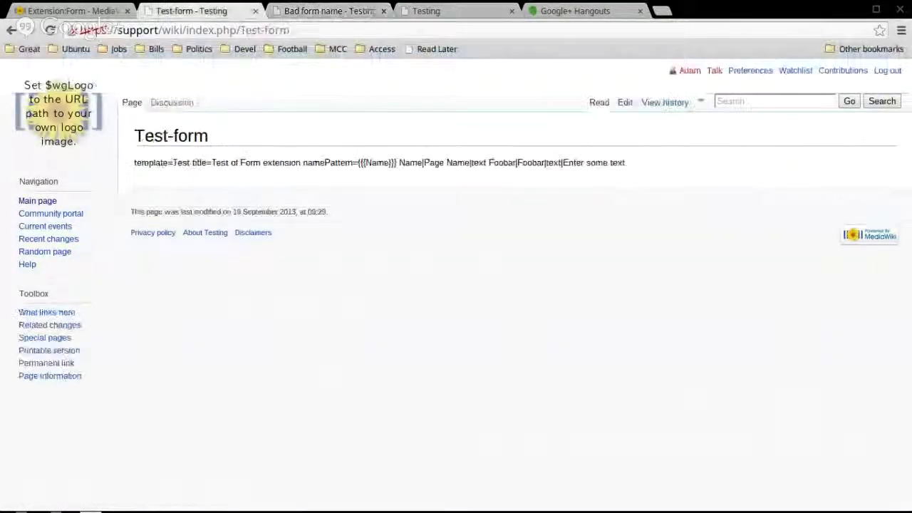
key("ctrl+Tab")
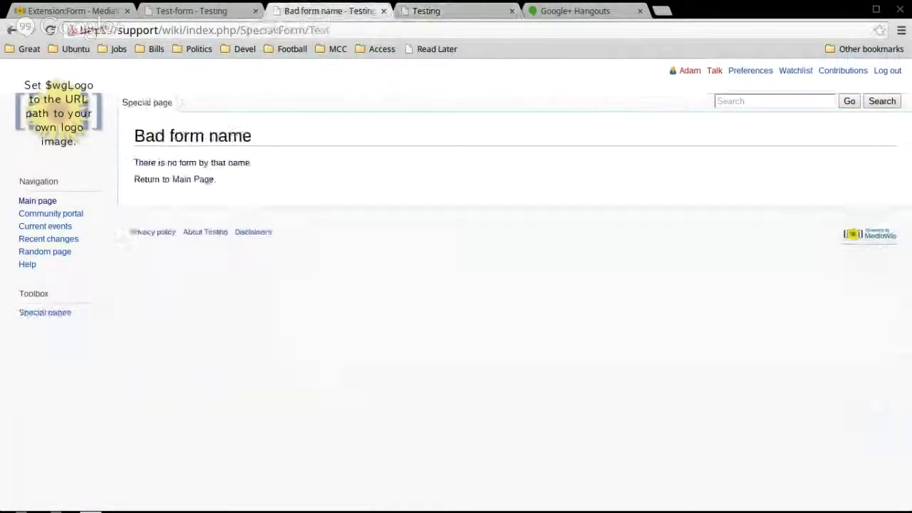
key("ctrl+shift+Tab")
key("ctrl+shift+Tab")
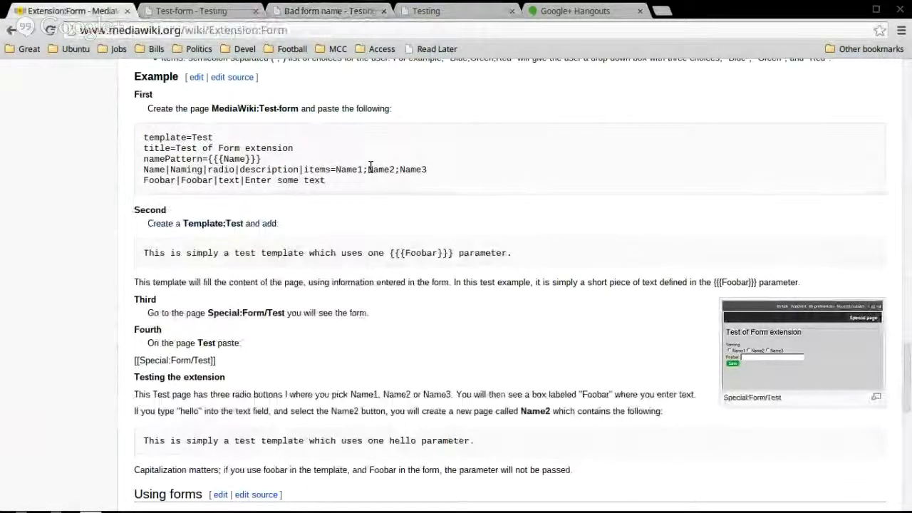
key("ctrl+Tab")
key("ctrl+Tab")
key("ctrl+Tab")
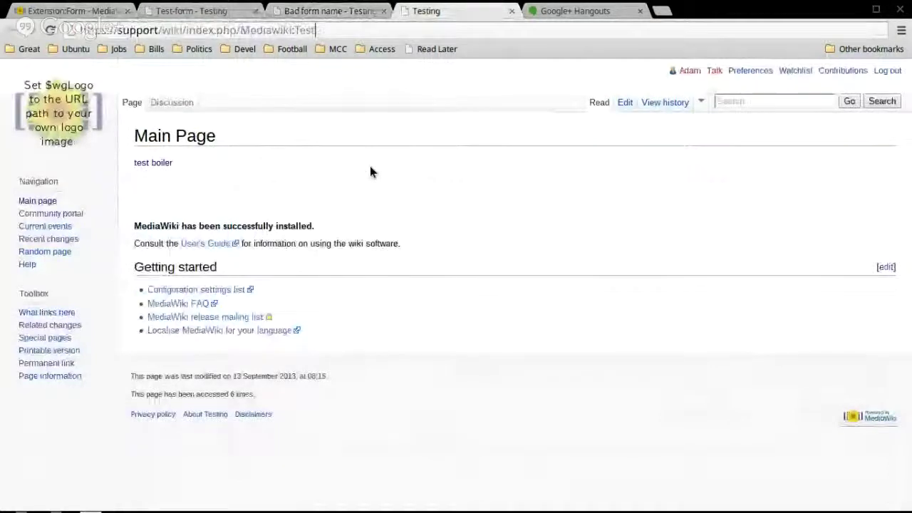
type("-form")
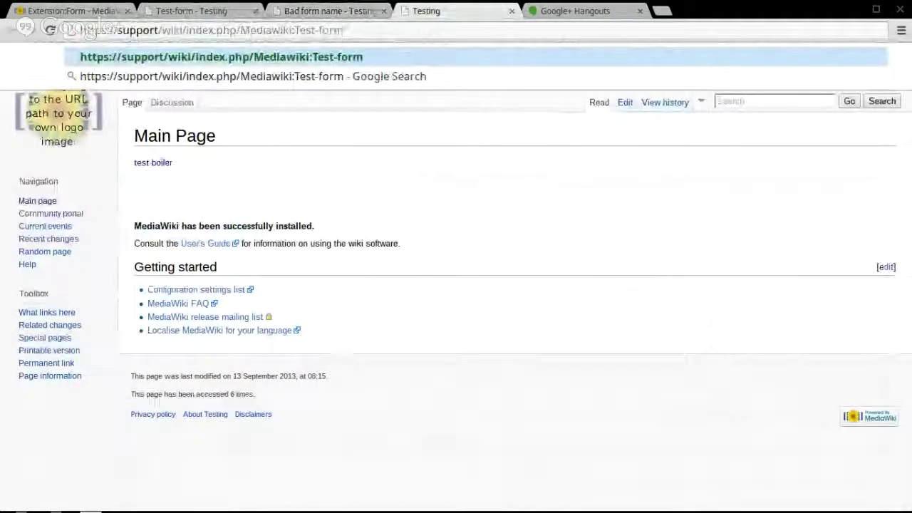
key("Return")
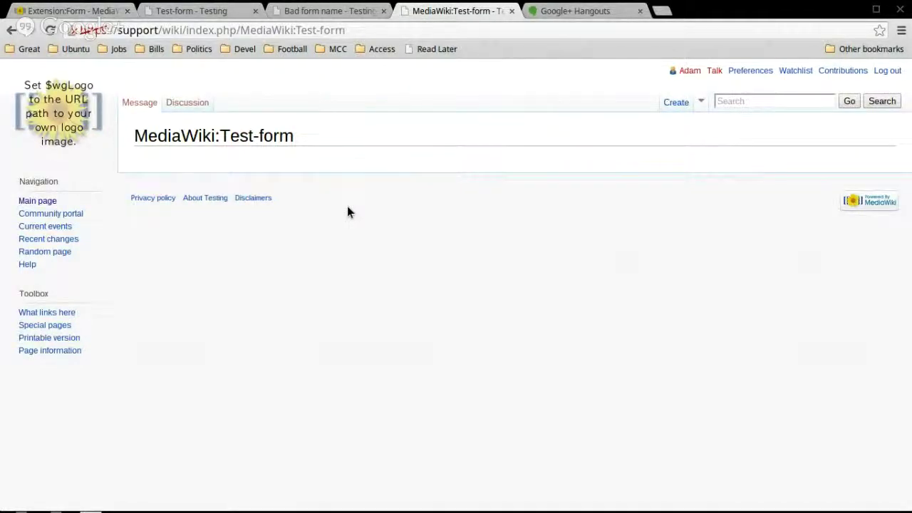
Search the web for "mediawiki Mediawiki namespace" in a new tab and examine the built-in namespaces table on the Manual:Namespace page
key("ctrl+t")
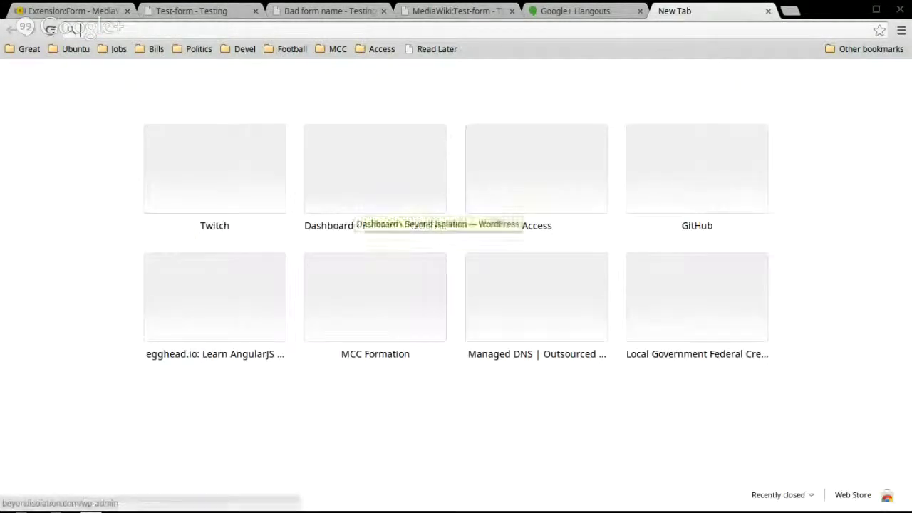
type("mediawiki ")
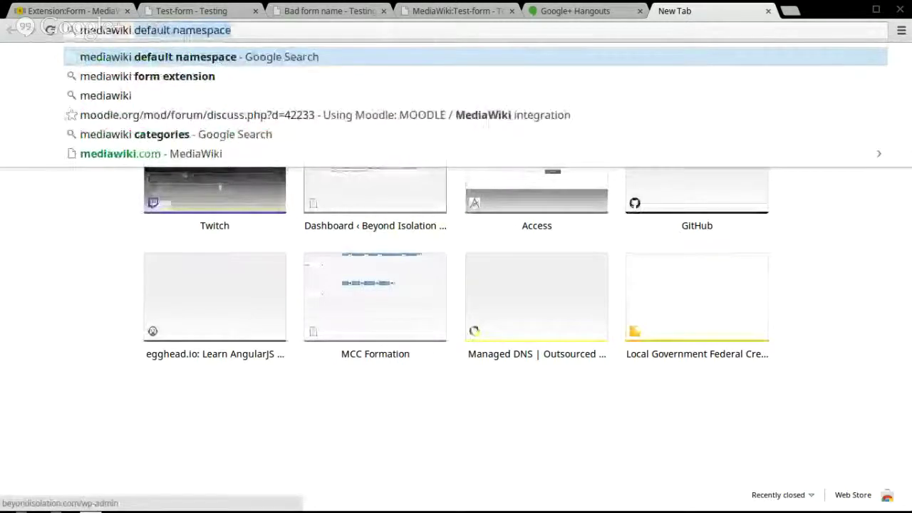
type("Mediawik")
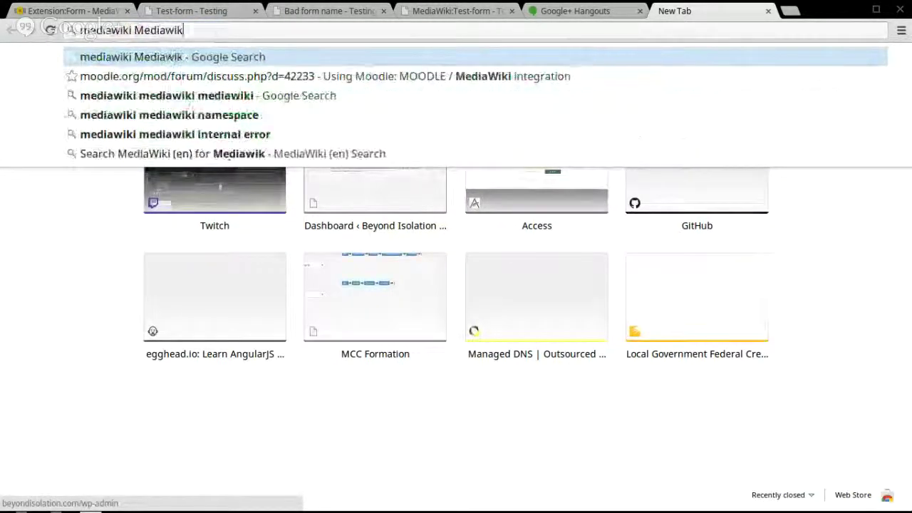
type("i namespace")
key("Return")
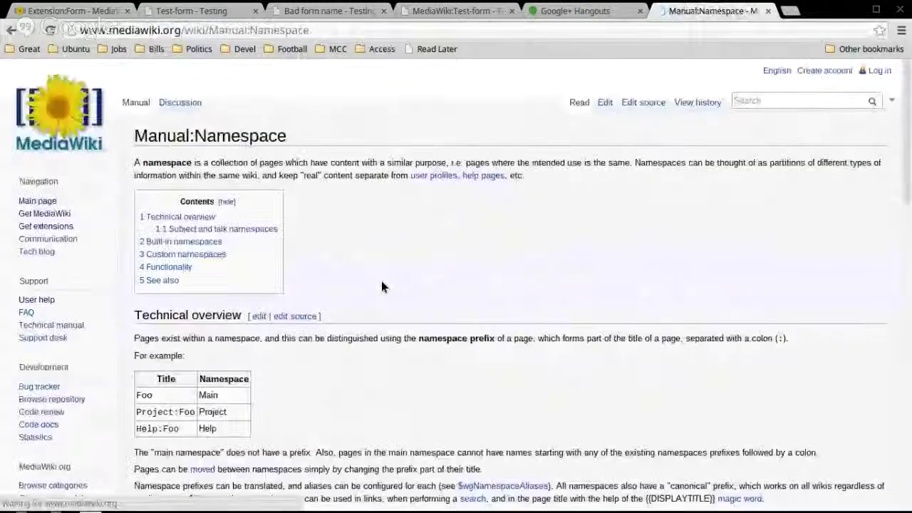
scroll(378, 298, "down", 6)
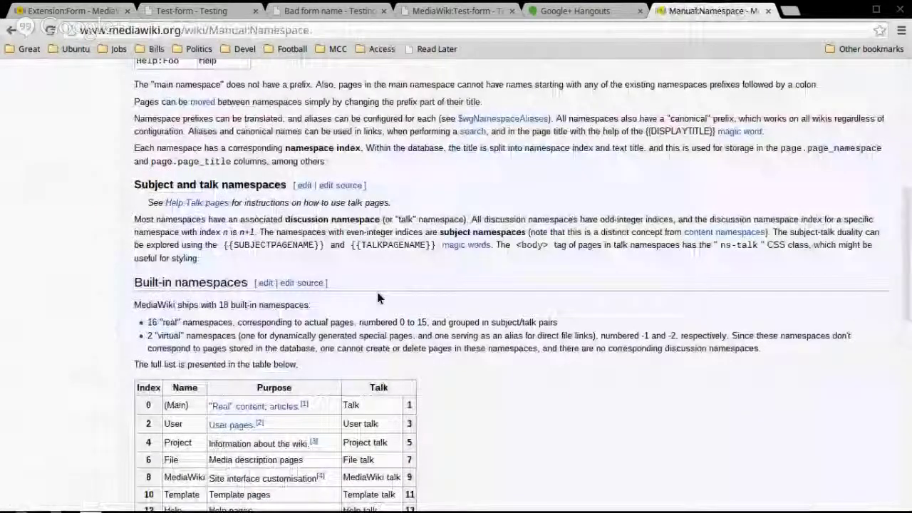
scroll(378, 298, "down", 3)
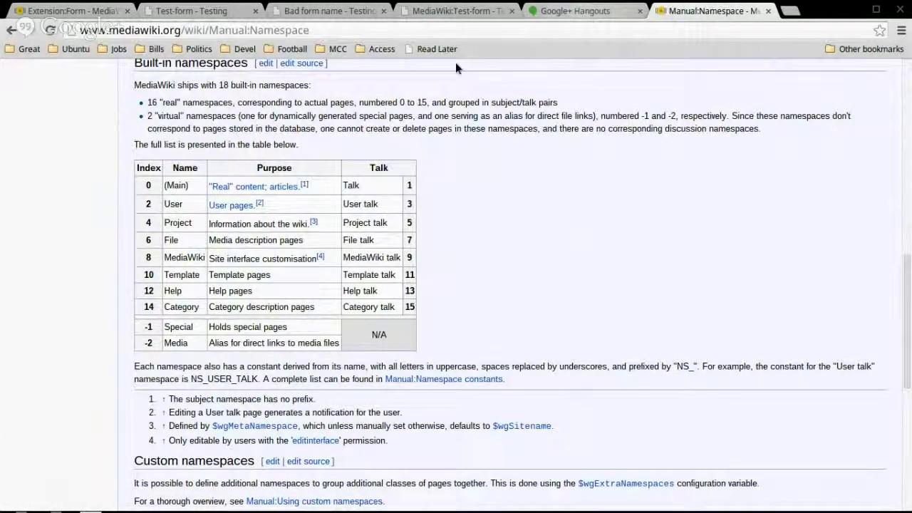
scroll(480, 159, "up", 1)
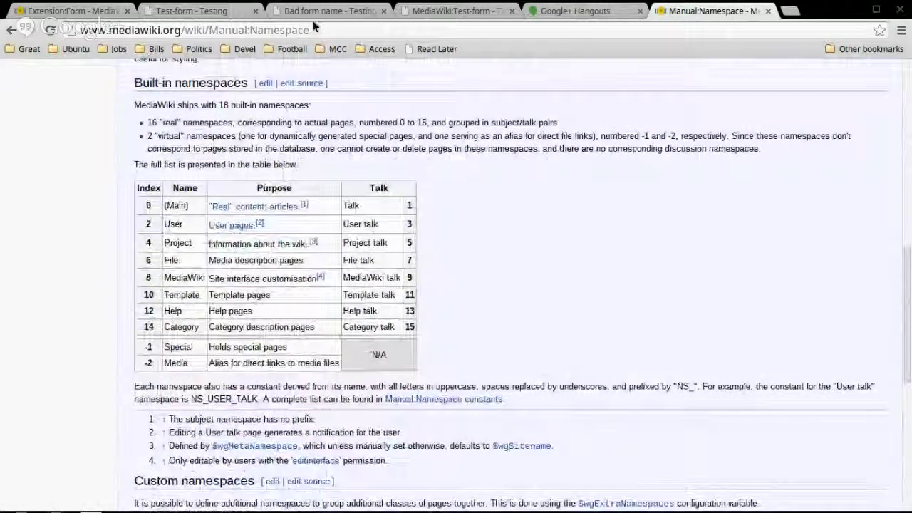
Return to the Extension:Form documentation and reread the Preparing forms section, its samples, and the footnote on form definitions
left_click(93, 10)
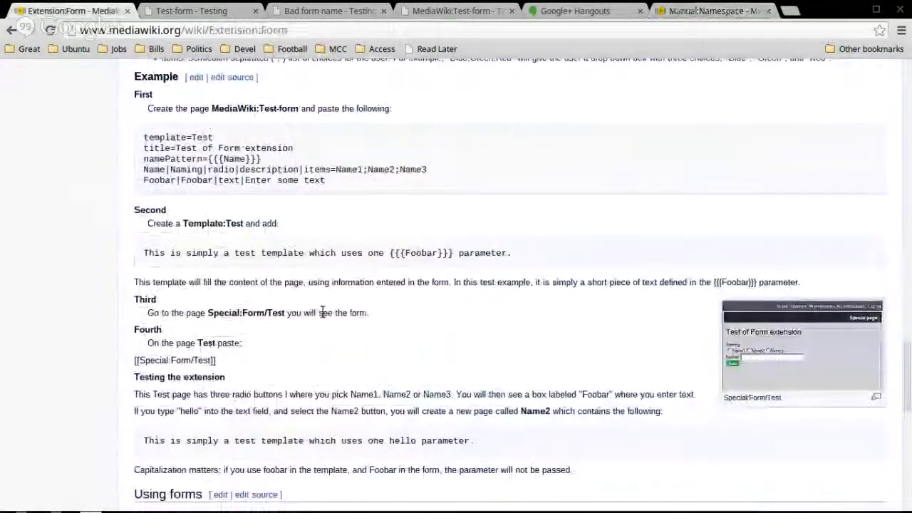
scroll(322, 317, "up", 15)
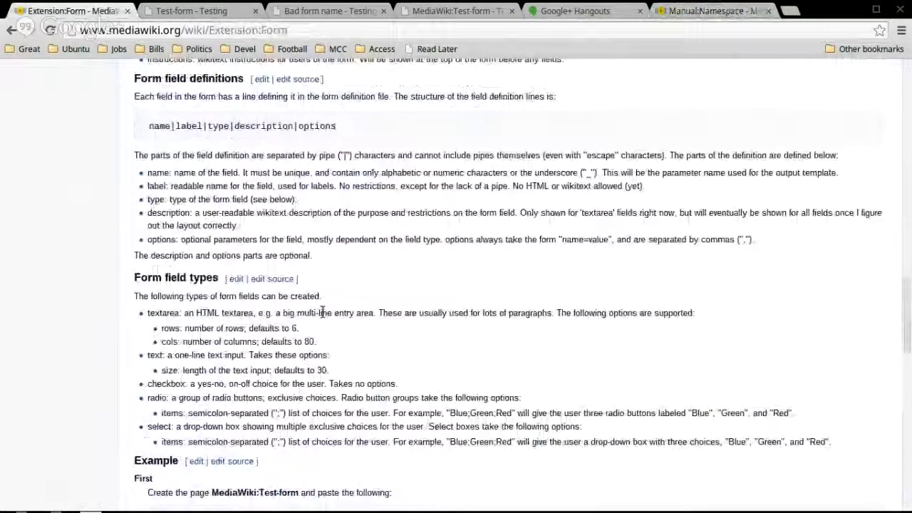
scroll(321, 322, "down", 2)
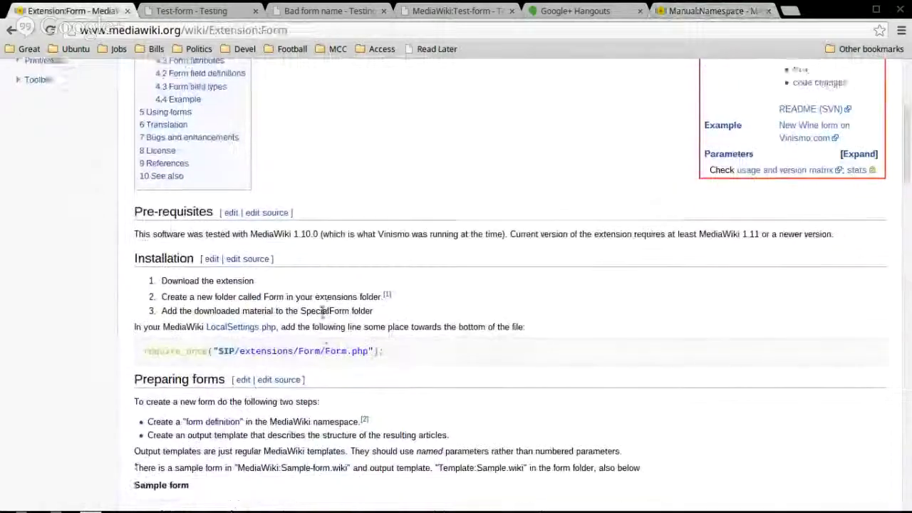
scroll(314, 331, "down", 3)
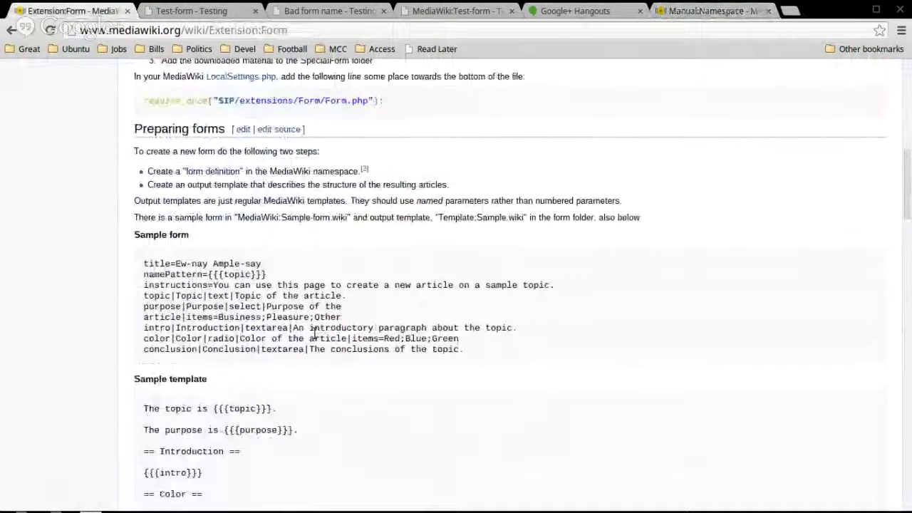
scroll(314, 333, "down", 4)
scroll(314, 333, "up", 2)
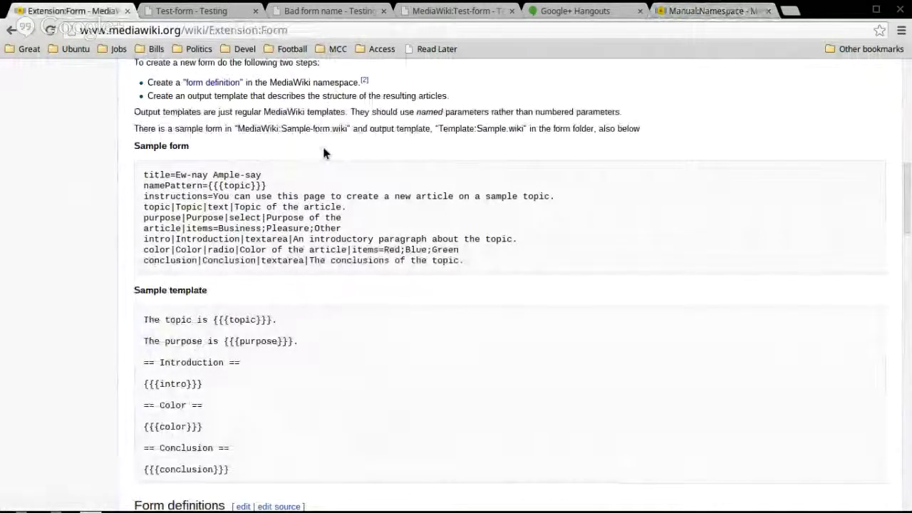
left_click(364, 80)
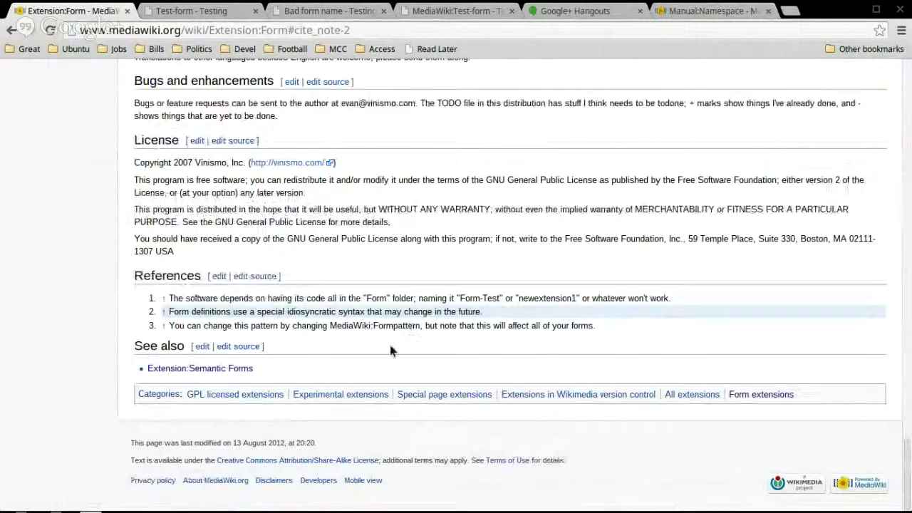
scroll(472, 340, "up", 3)
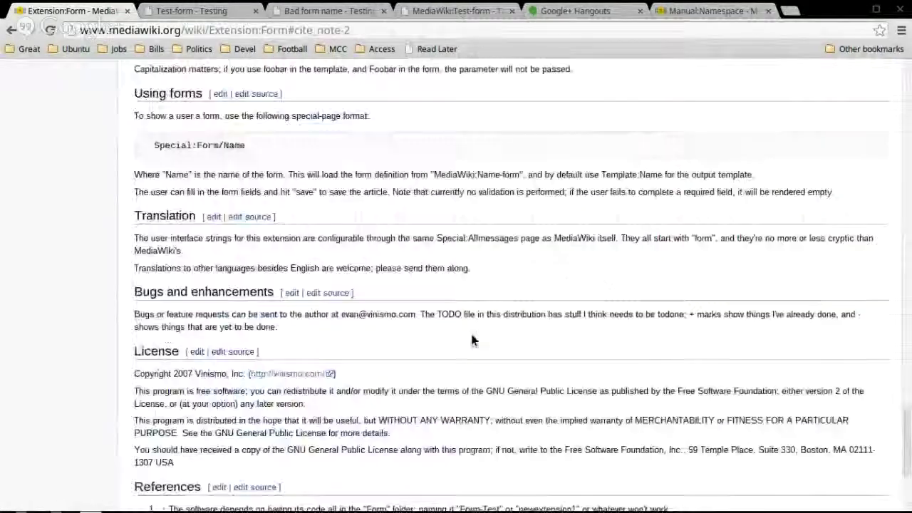
Switch to Form.body.php, replace NS_MEDIAWIKI in loadForm's makeTitleSafe call with the main namespace's index number, and save the file
key("alt+Tab")
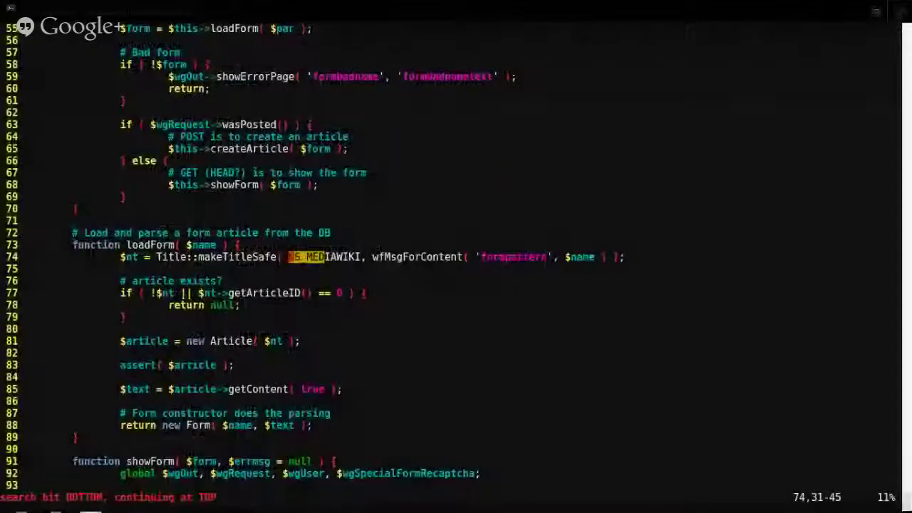
type("cw8")
key("Escape")
type(":w")
key("Return")
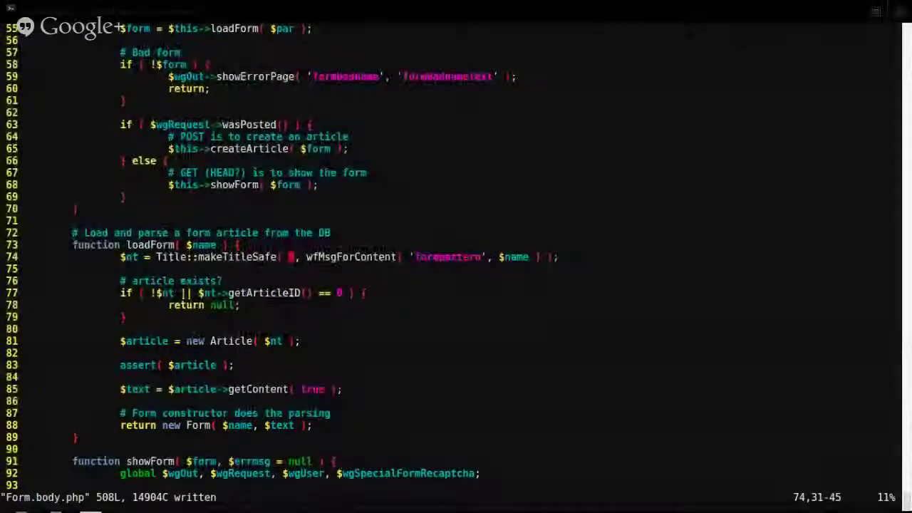
key("alt+Tab")
key("alt+Tab")
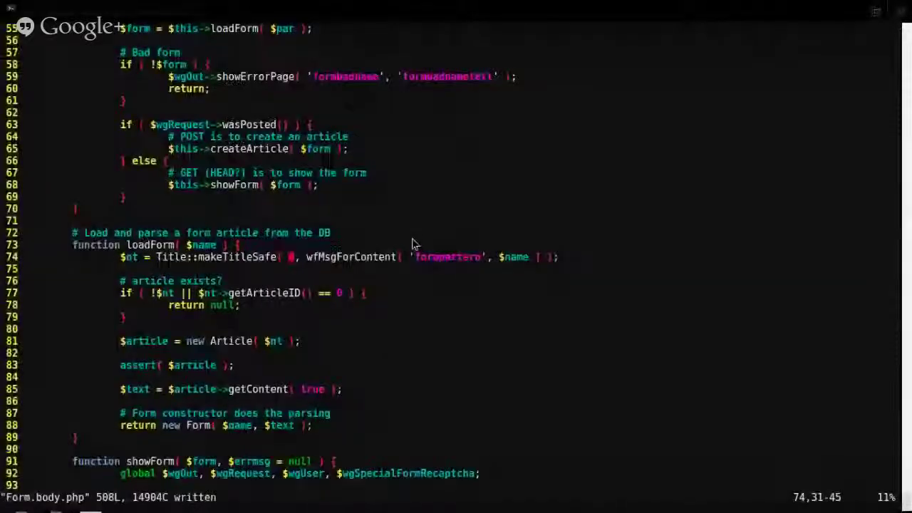
key("alt+Tab")
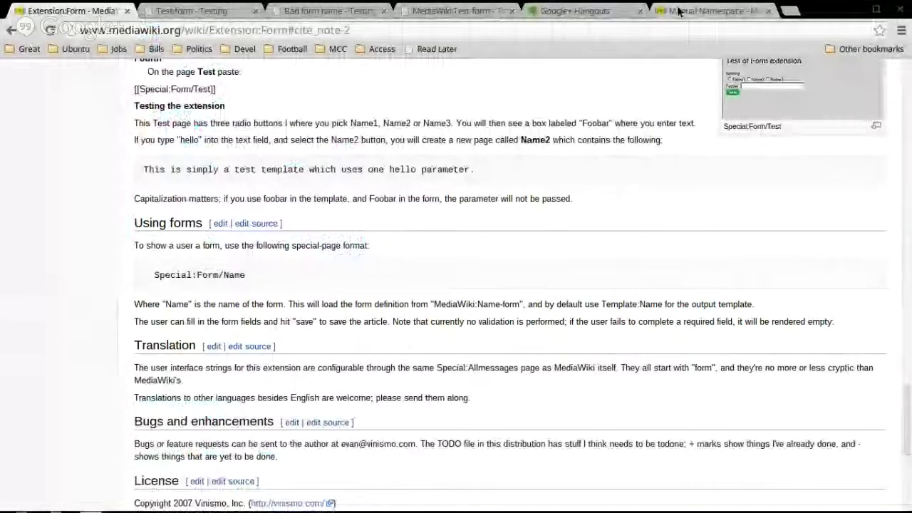
left_click(191, 11)
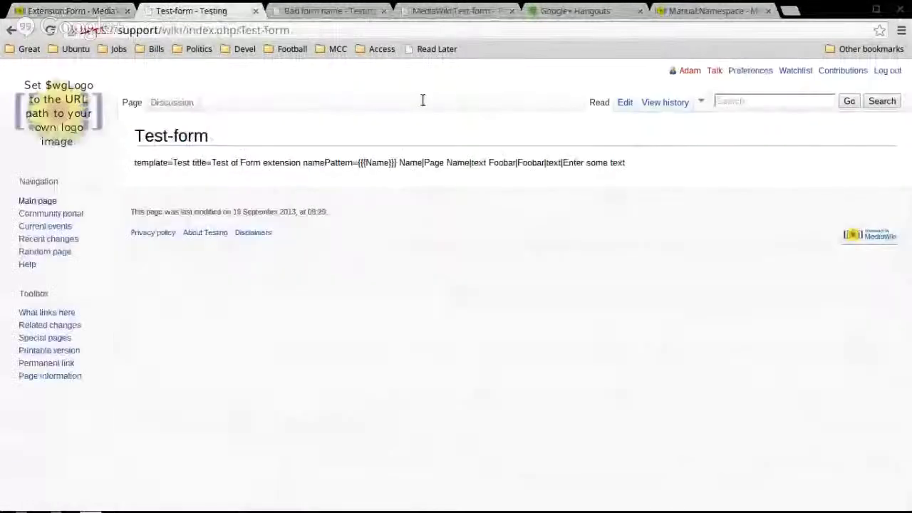
left_click(94, 118)
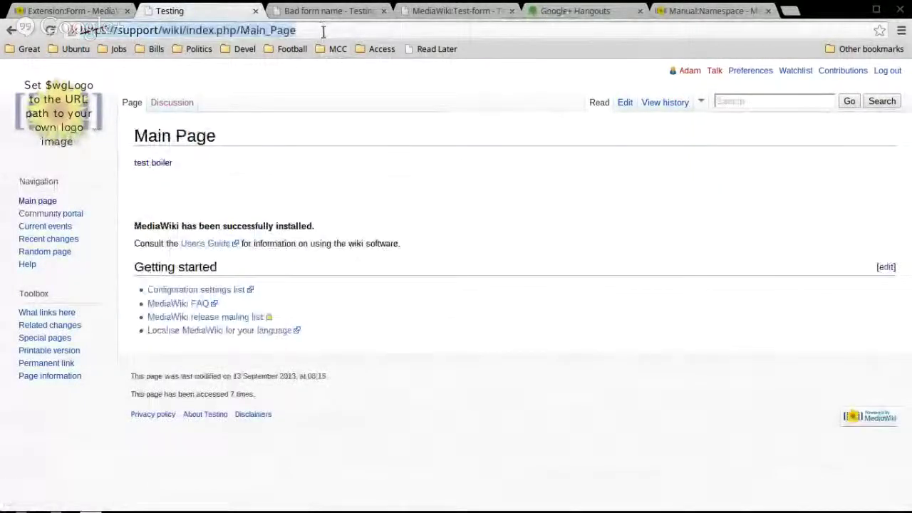
left_click(295, 30)
key("BackSpace")
key("BackSpace")
key("BackSpace")
key("BackSpace")
key("BackSpace")
key("BackSpace")
key("BackSpace")
key("BackSpace")
key("BackSpace")
key("BackSpace")
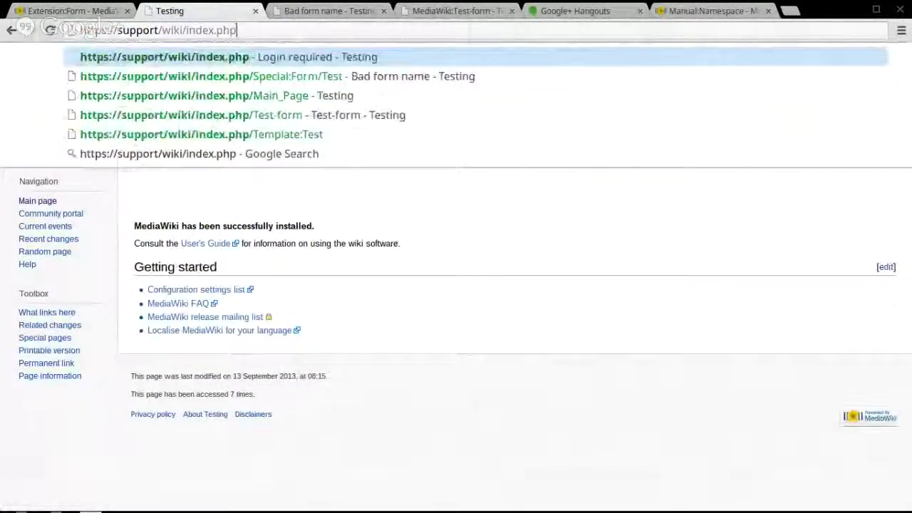
type("/Test-form")
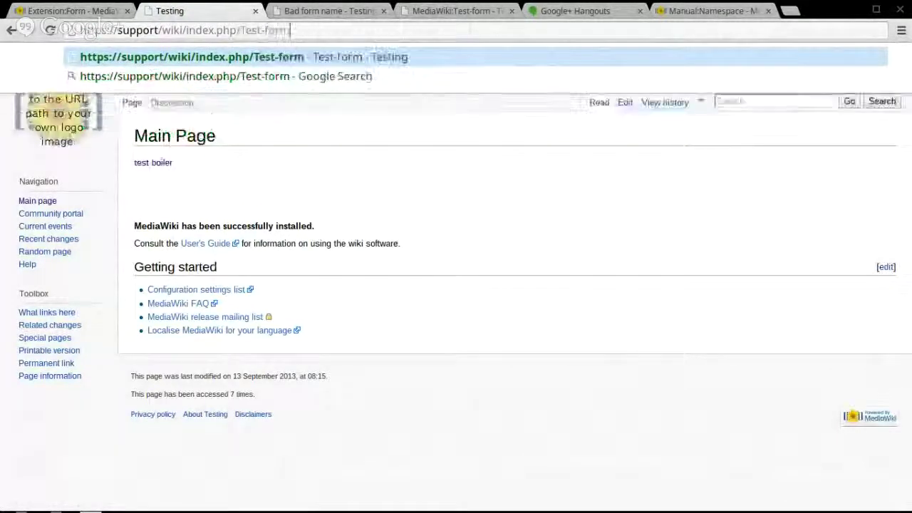
key("Return")
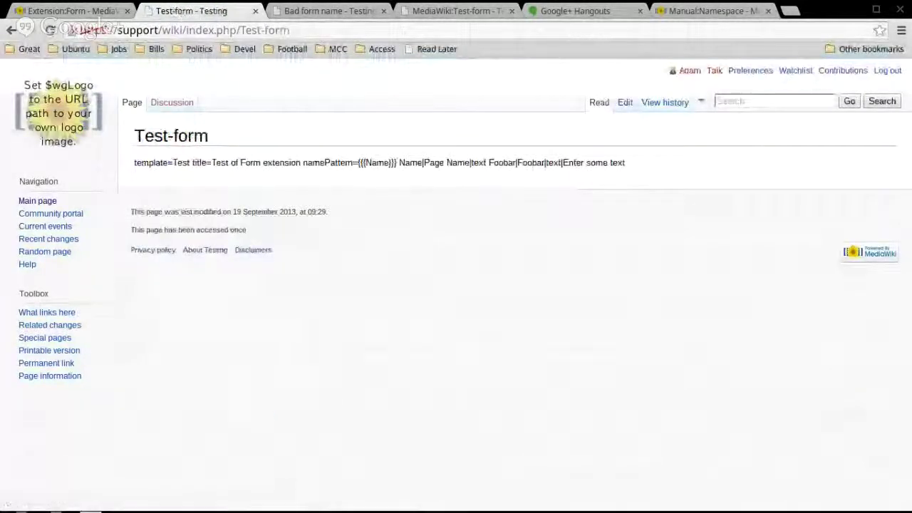
Close the MediaWiki:Test-form tab and reload Special:Form/Test
left_click(328, 12)
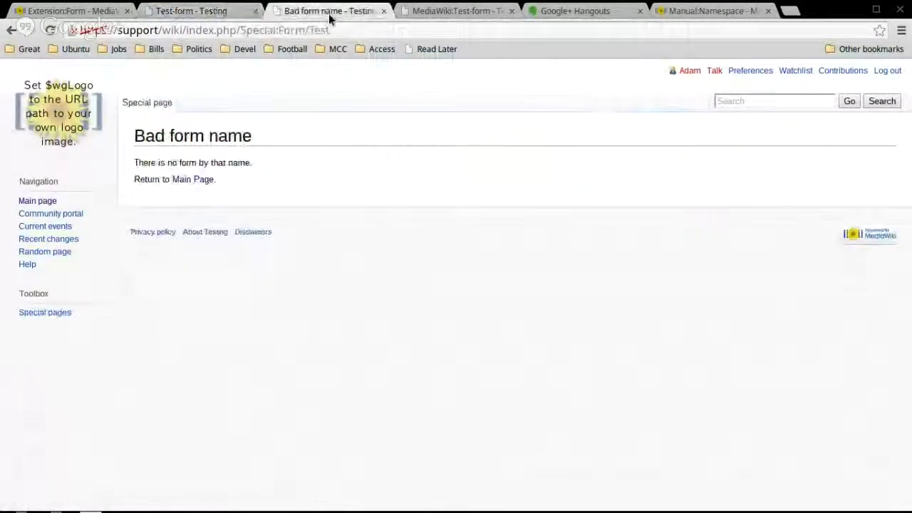
left_click(464, 8)
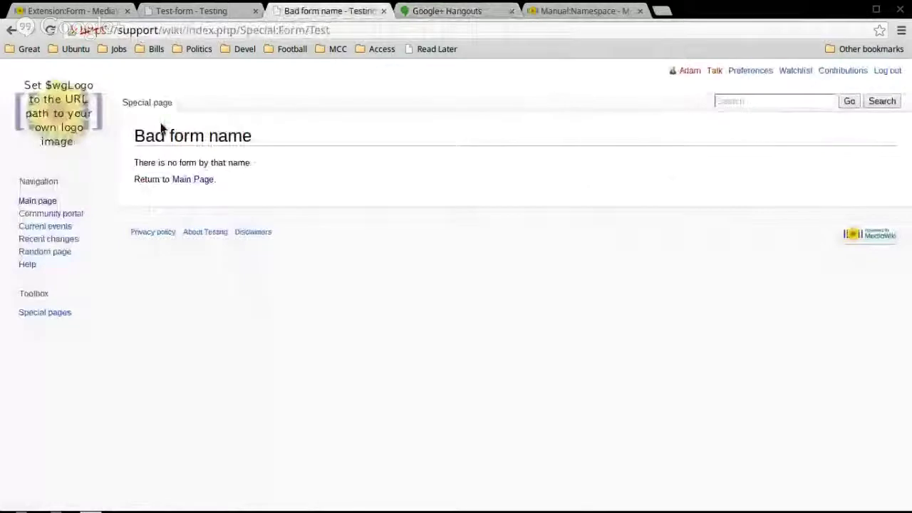
left_click(51, 30)
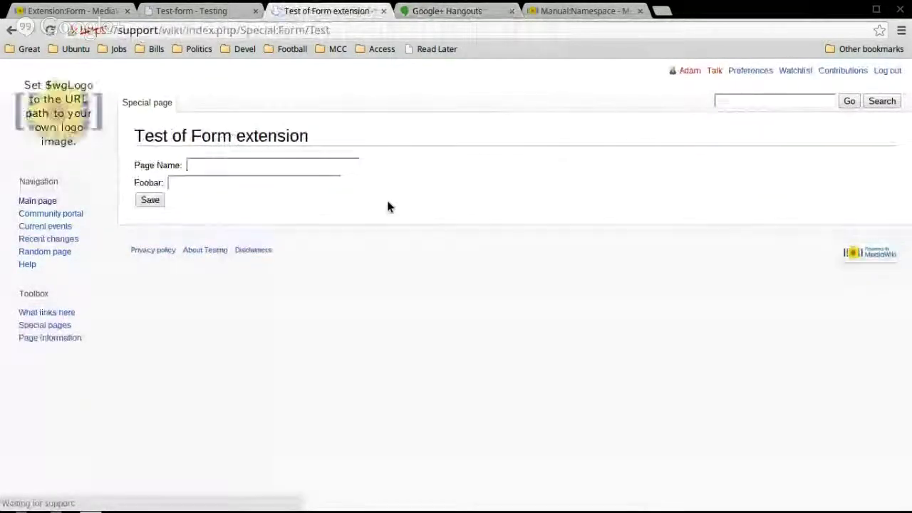
Fill in the test form with Page Name "Testing Page" and Foobar "Beans", and save it to create the page
left_click(283, 183)
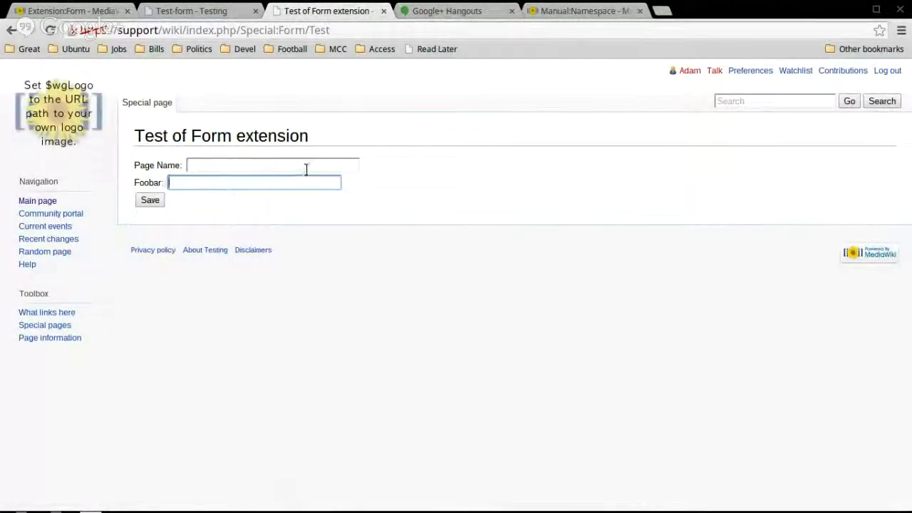
left_click(306, 169)
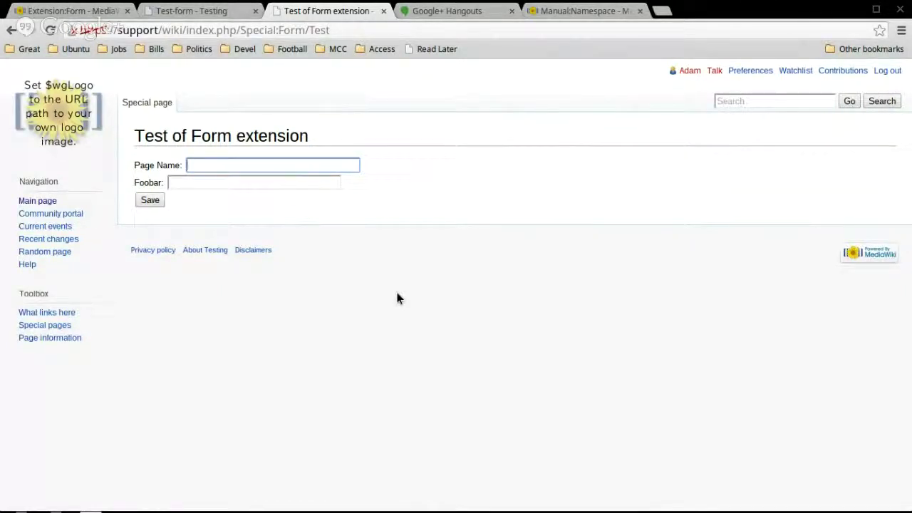
type("Testing Page")
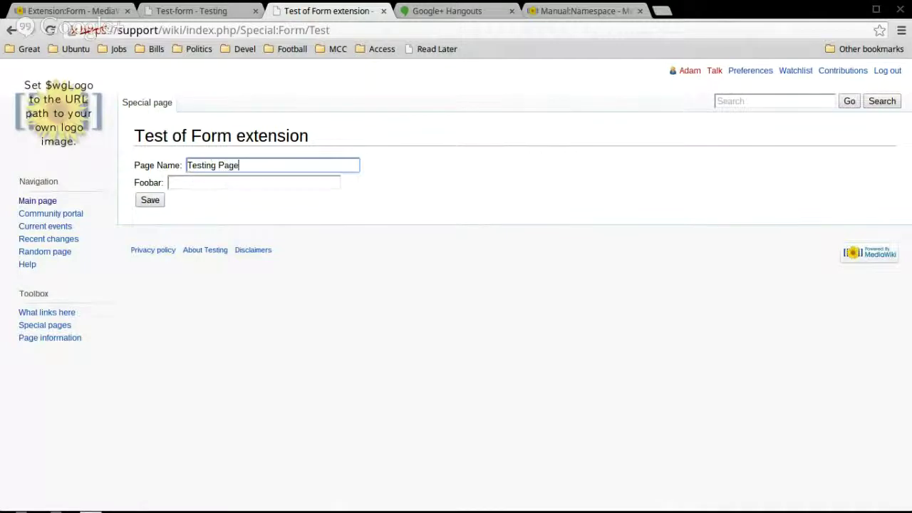
key("Tab")
type("Bea")
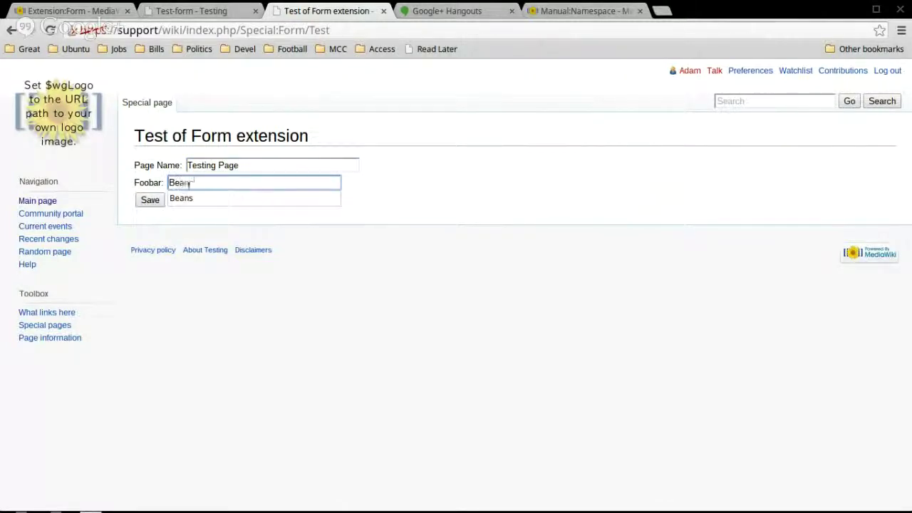
left_click(202, 223)
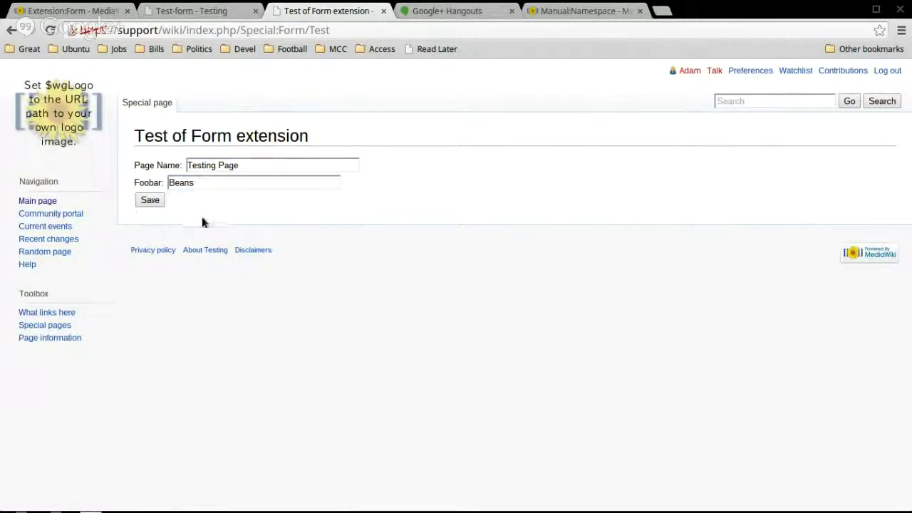
left_click(147, 202)
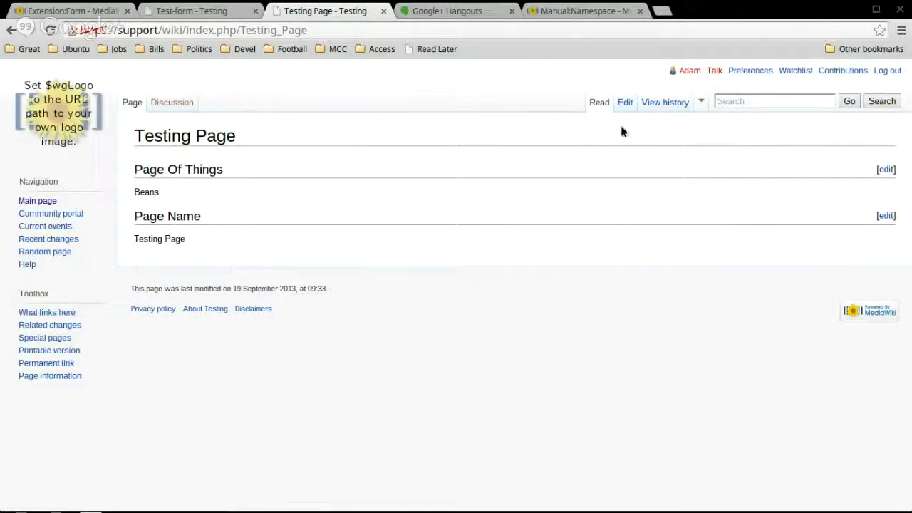
Edit Testing Page to add a level-three heading ===Things=== below the existing text, and save the page
left_click(625, 104)
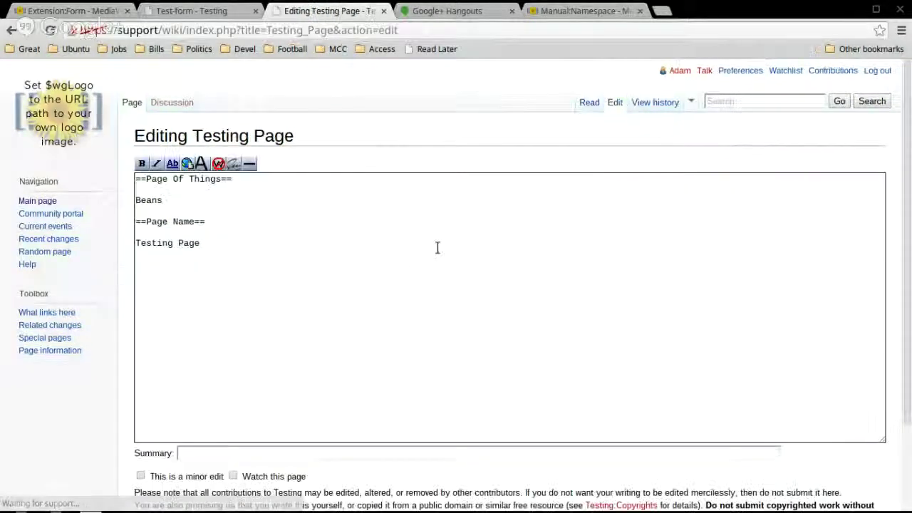
left_click(237, 274)
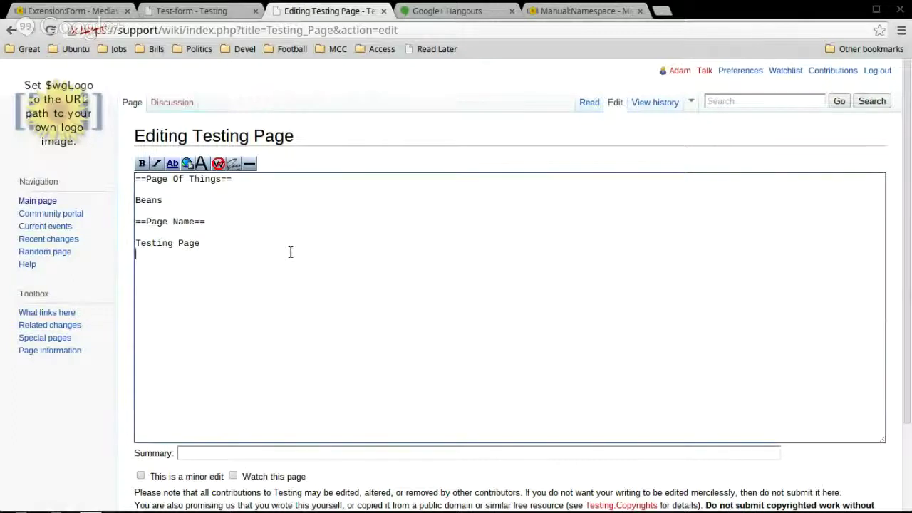
type("===Thign")
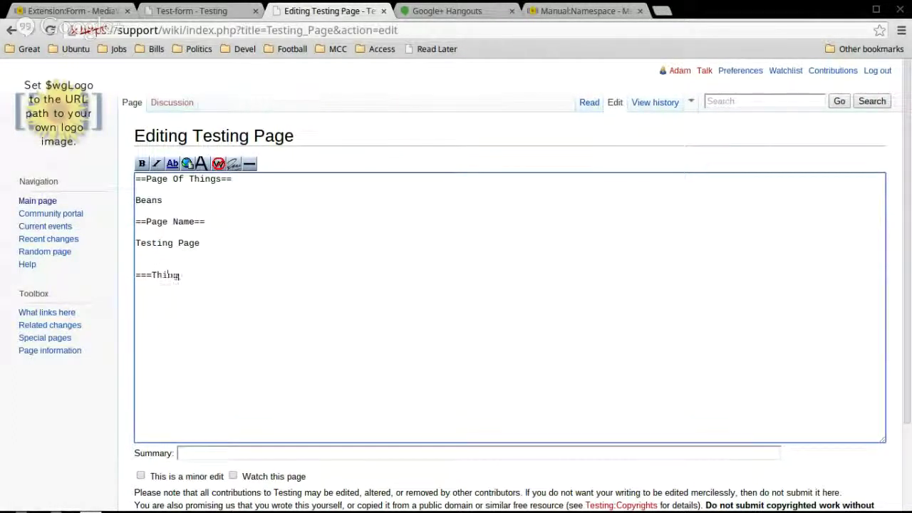
scroll(108, 434, "down", 3)
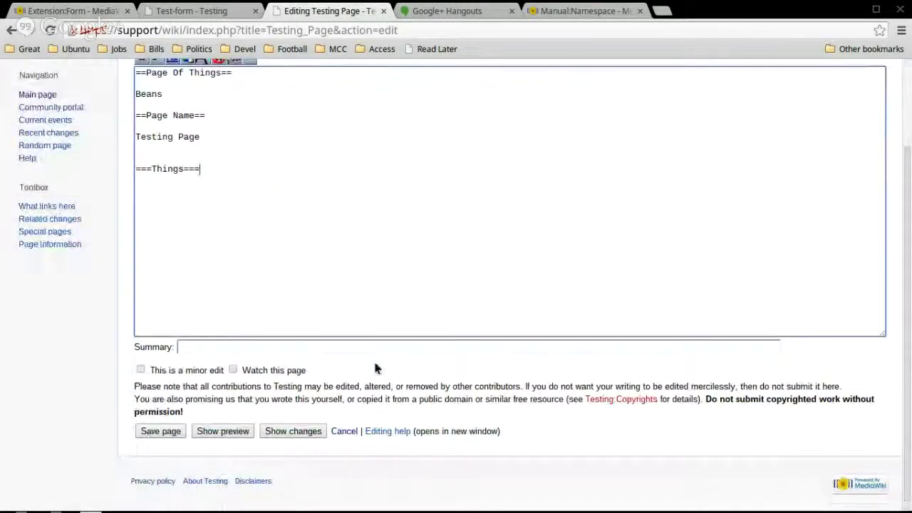
left_click(171, 433)
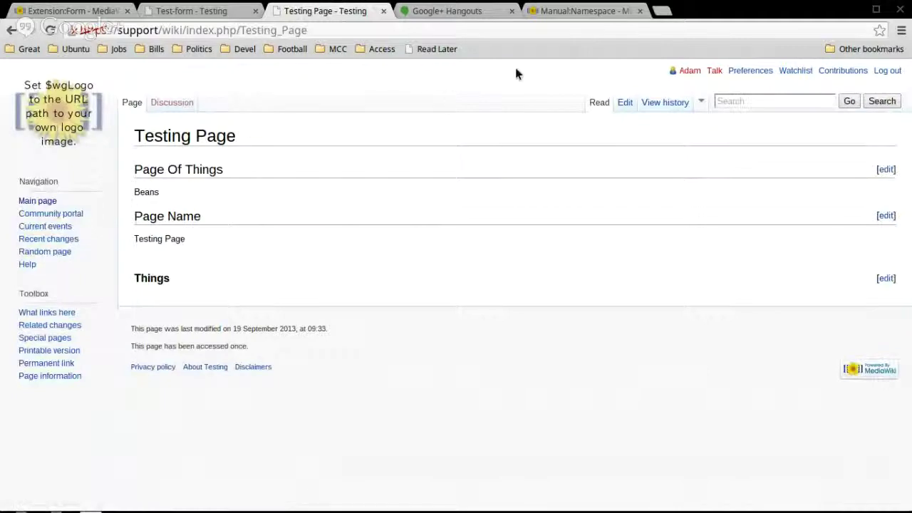
Look again at the Test-form definition page and return to the Using forms section of the Extension:Form documentation
left_click(190, 10)
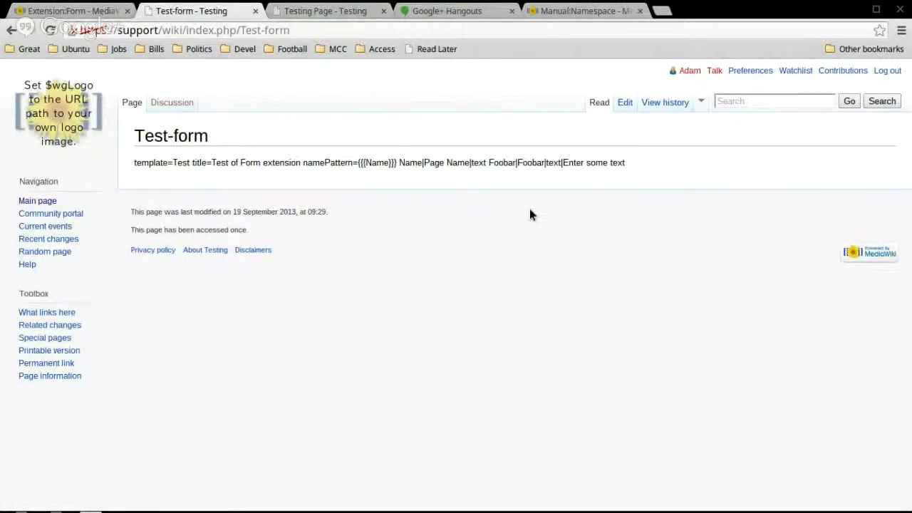
left_click(79, 10)
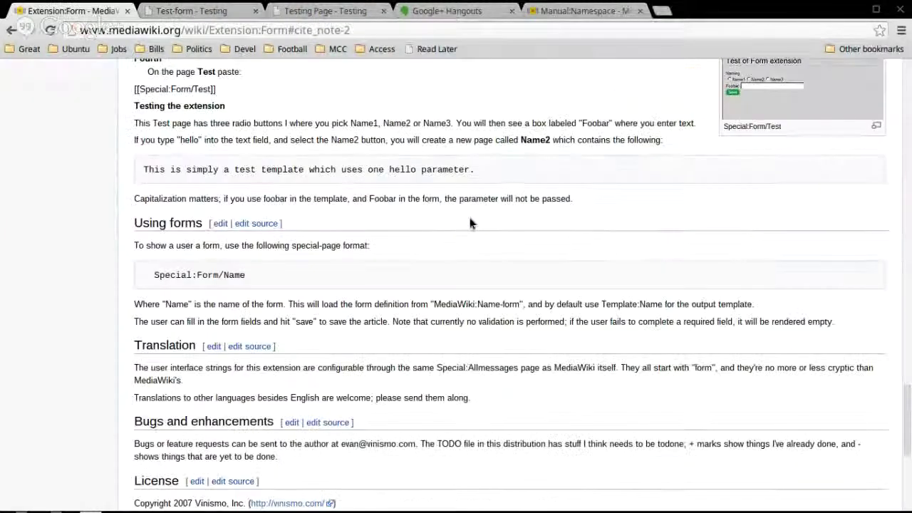